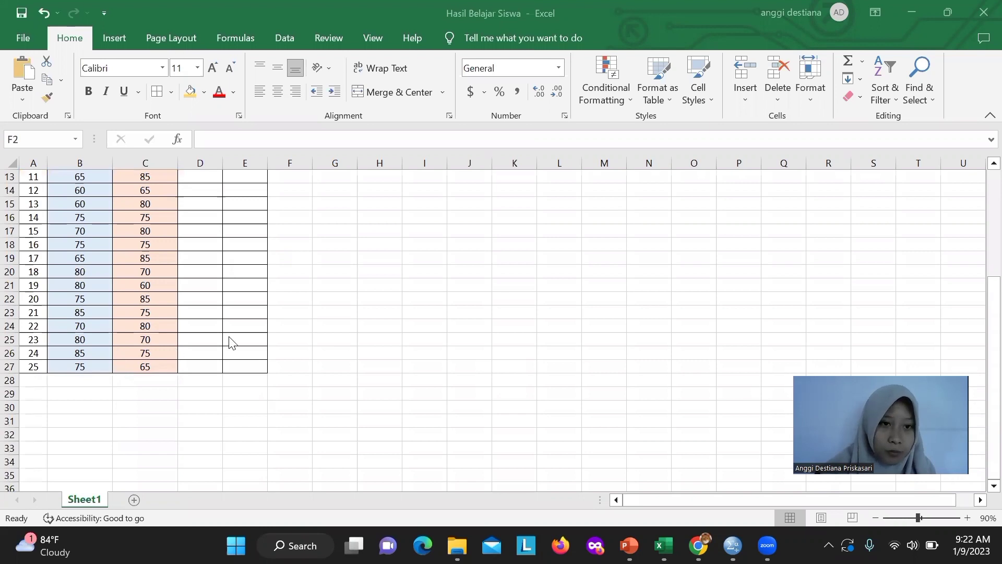
Enter category code 1 for Kelas 3A in D3 and fill it down through D27
scroll(229, 342, up, 4)
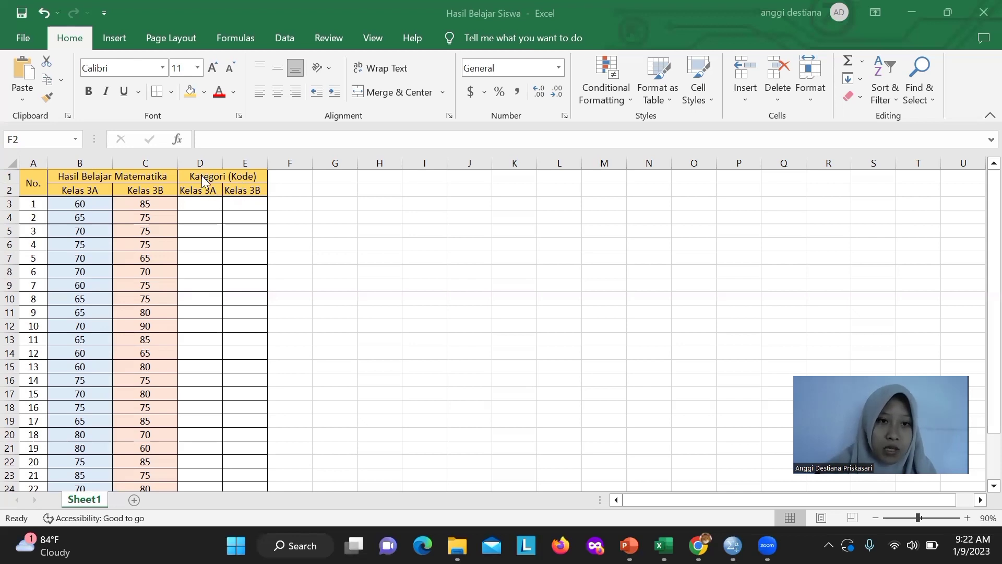
click(205, 203)
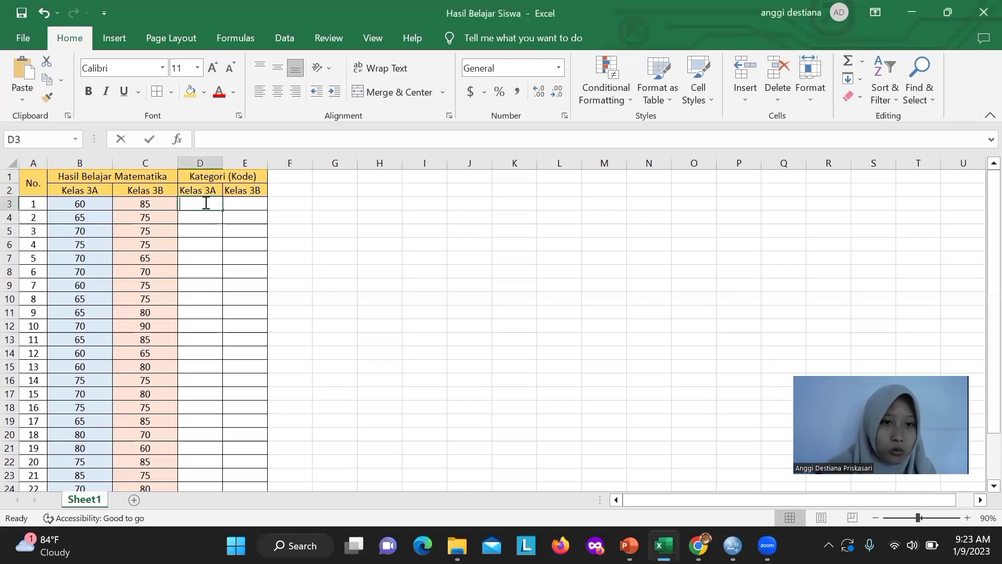
text(1)
drag(224, 210, 211, 461)
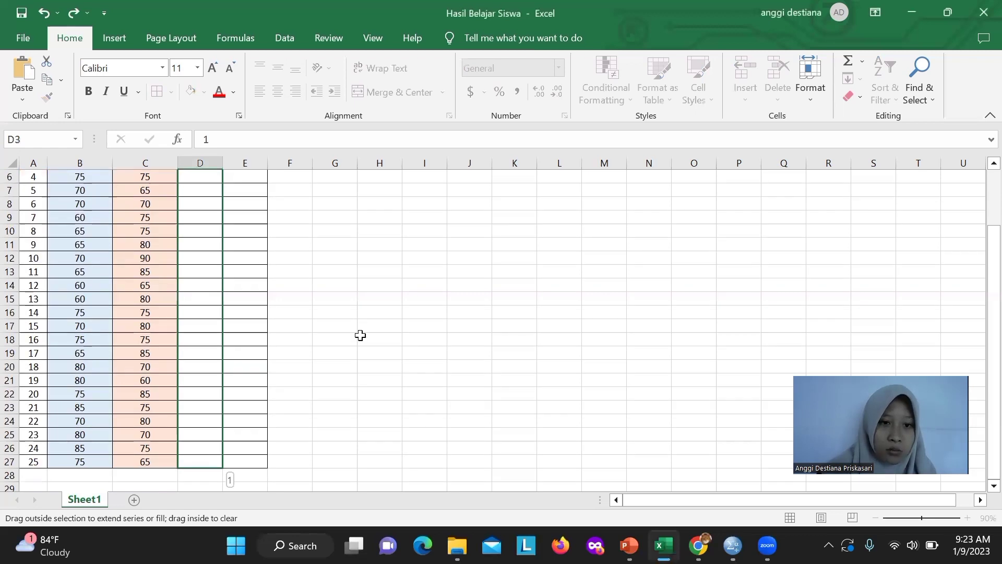
Enter category code 2 for Kelas 3B in E3 and fill it down through E27
scroll(360, 335, up, 2)
click(252, 205)
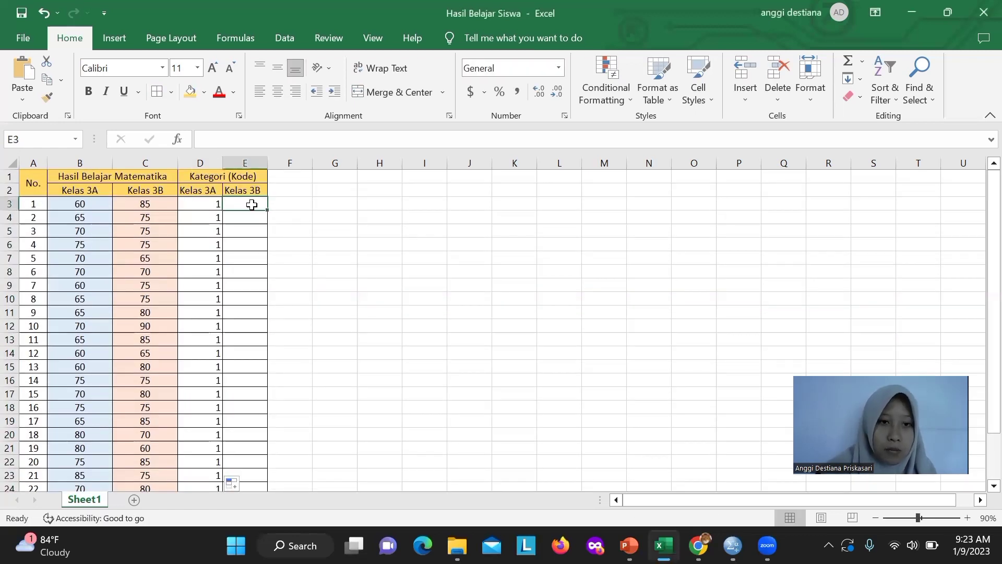
text(2)
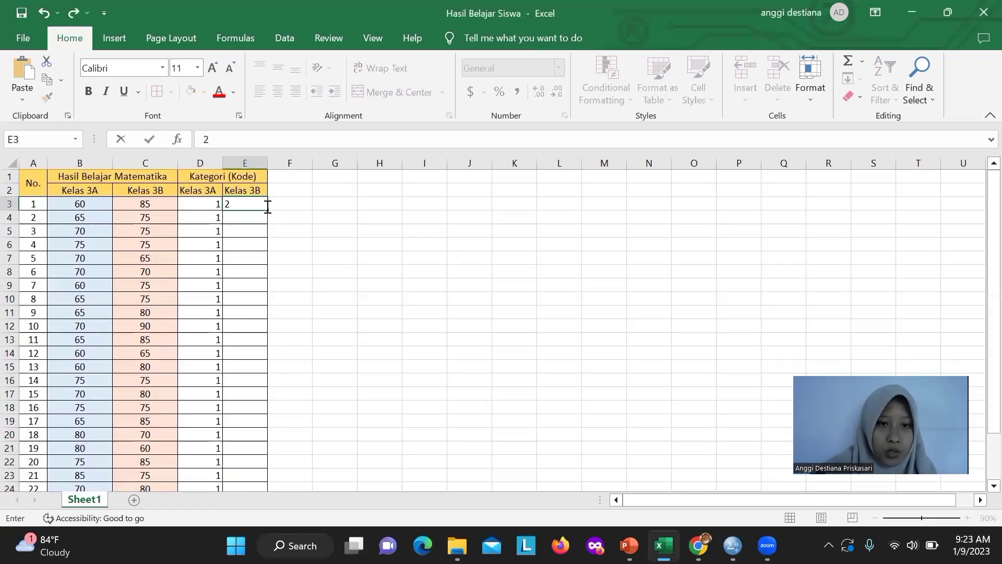
drag(267, 209, 256, 462)
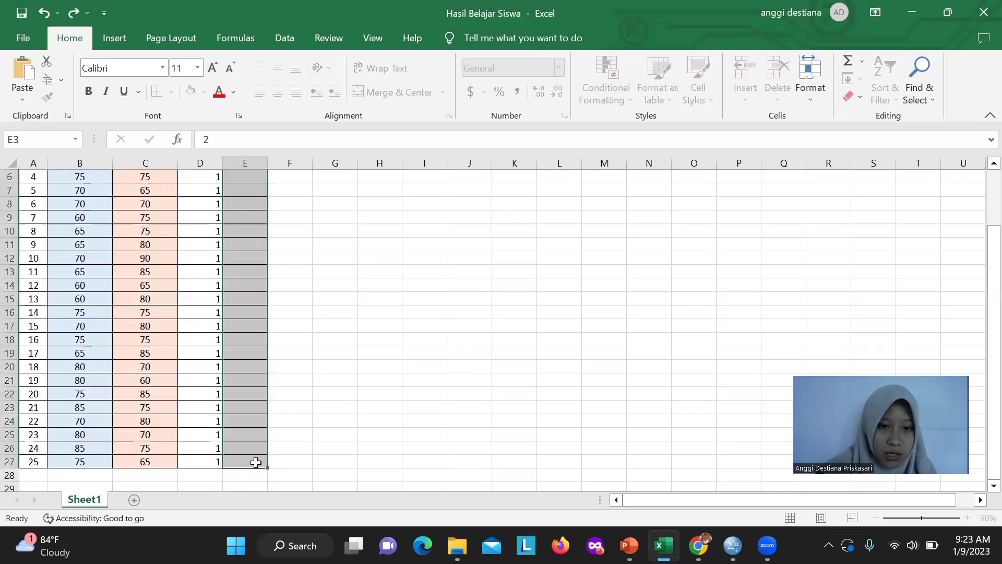
scroll(349, 364, up, 2)
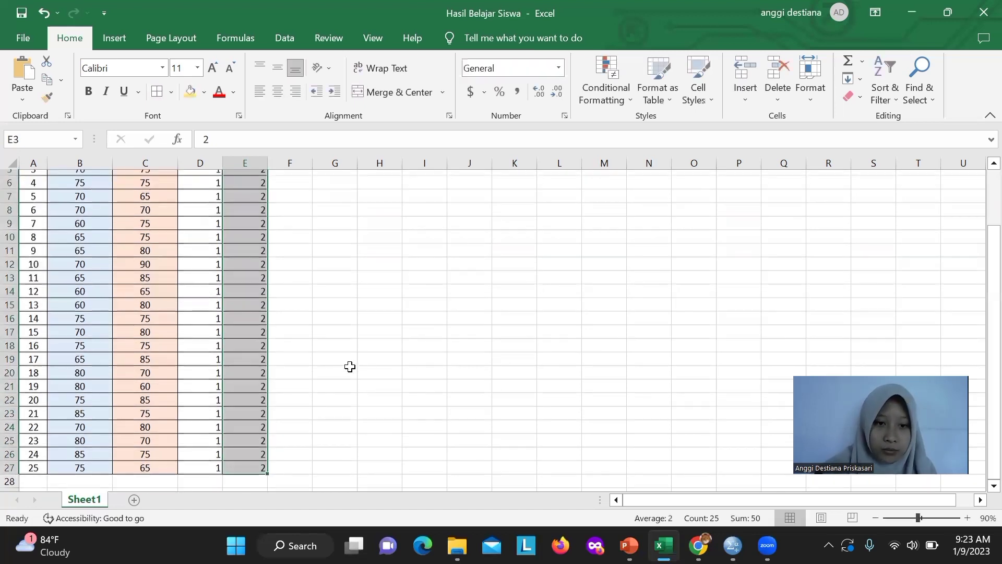
click(294, 194)
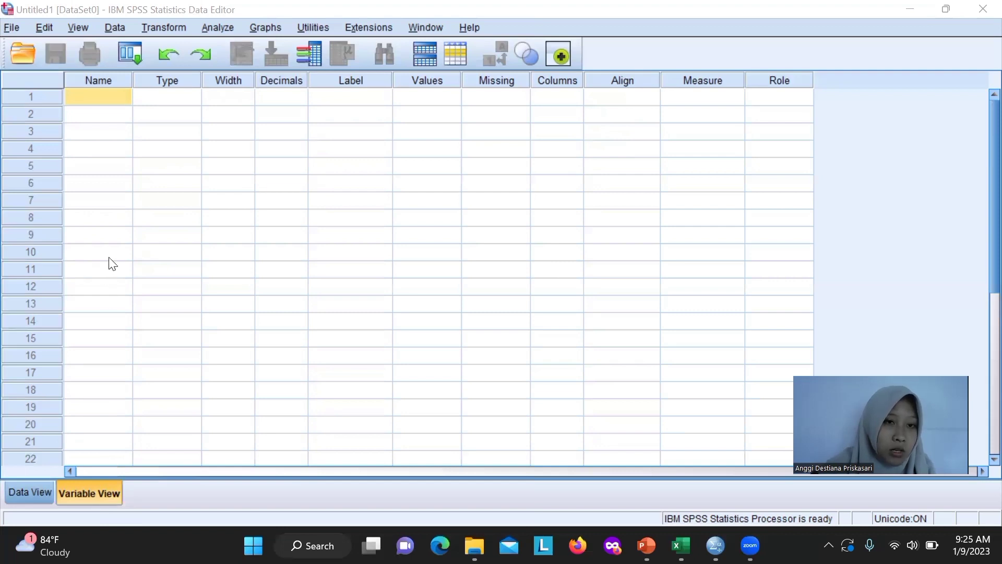
In the SPSS variable definitions, create two variables named HASIL and KELAS
click(102, 98)
double_click(102, 98)
key(Caps_Lock)
text(HAS)
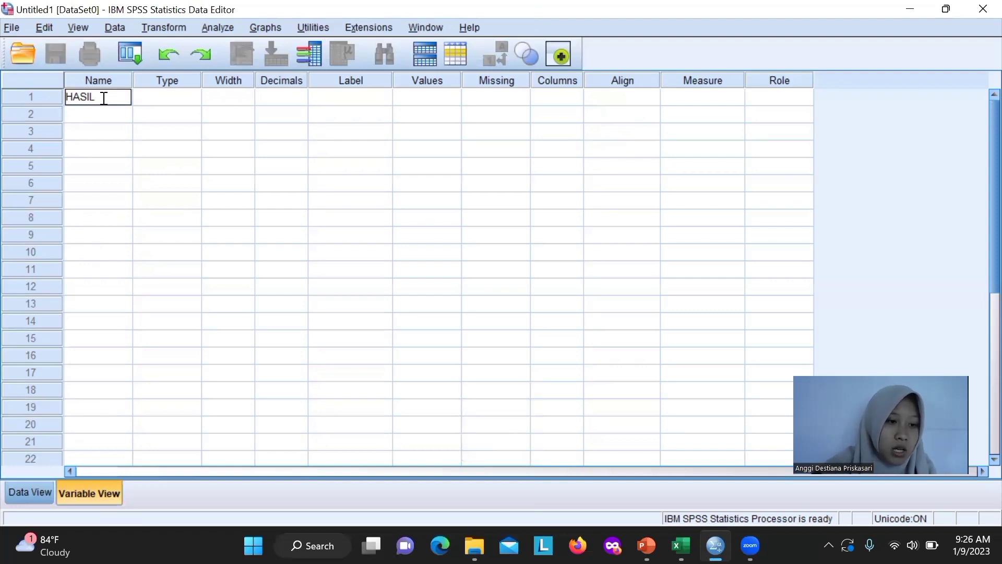
text(IL)
click(105, 119)
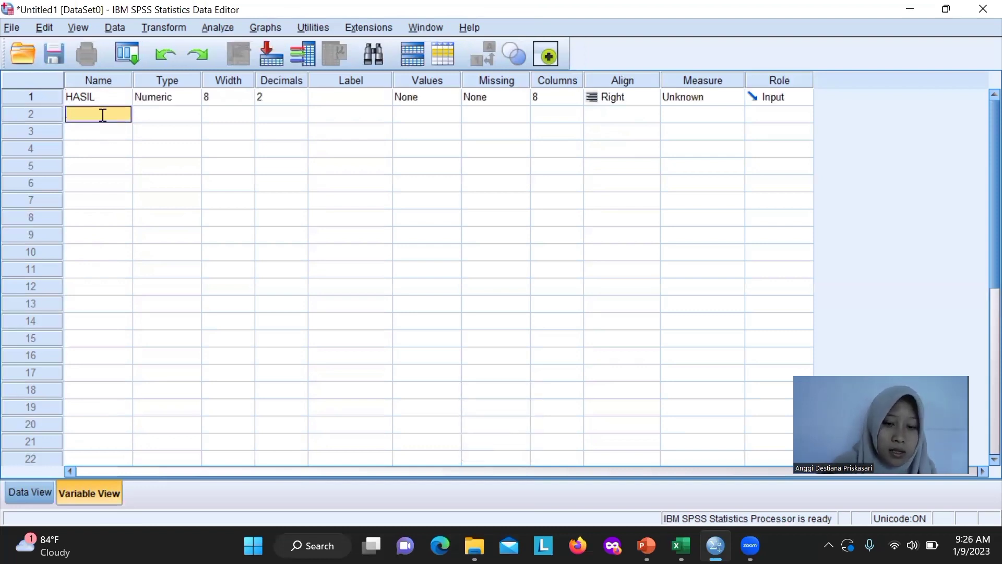
text(KELAS)
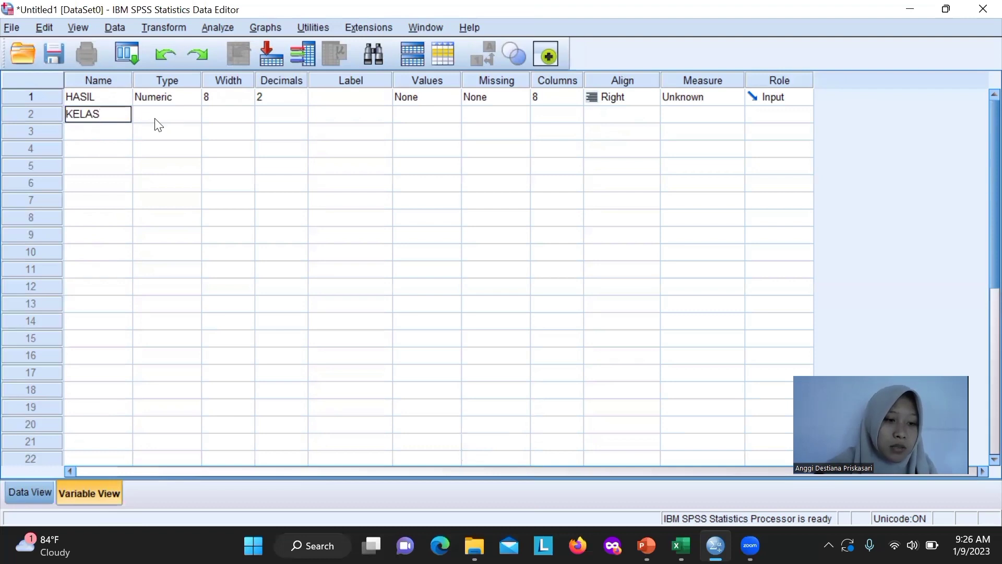
Label the HASIL variable "HASIL BELAJAR MATEMATIKA" and the KELAS variable "KELAS"
click(347, 99)
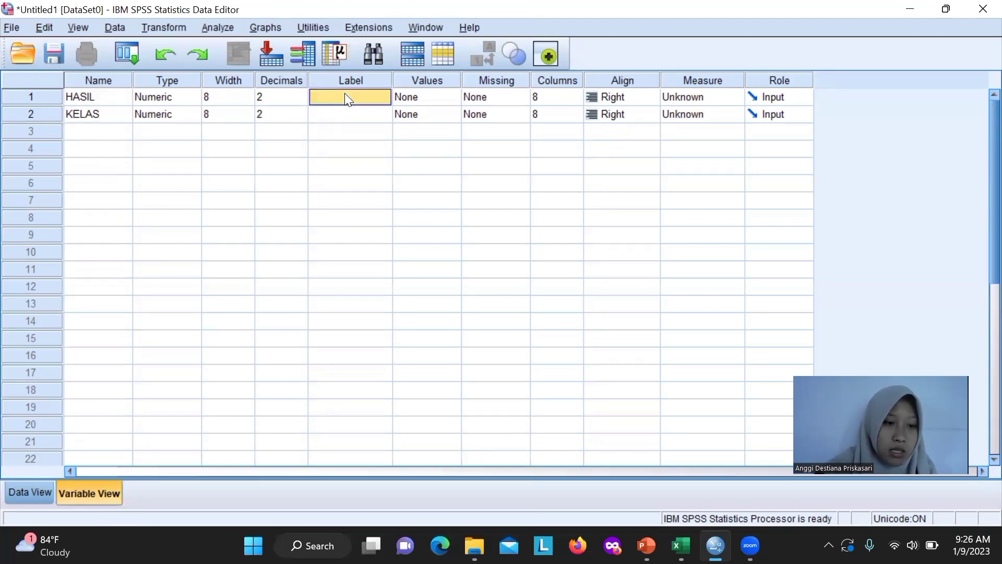
text(HASIL B)
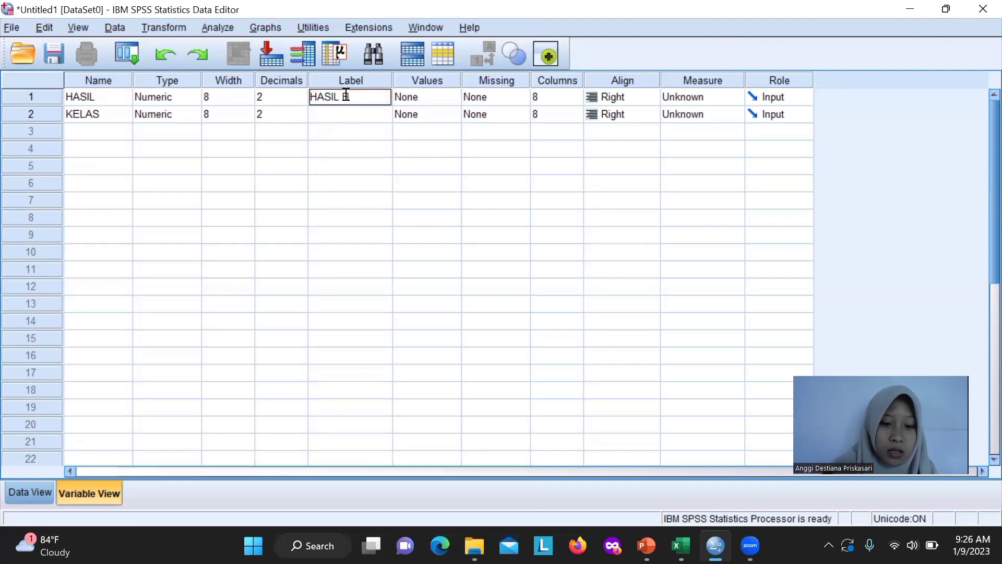
text(ELAJAR MAT)
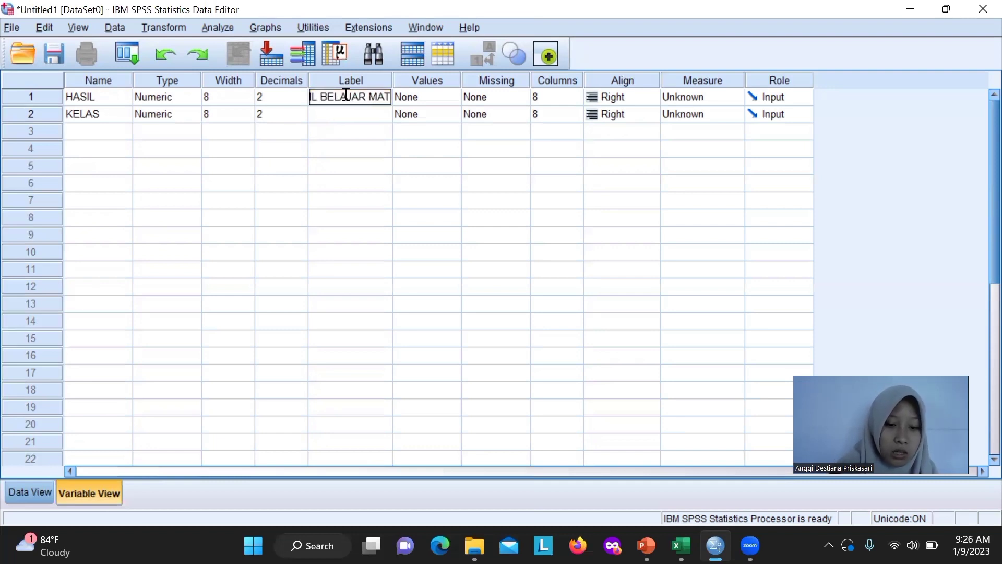
text(EMATIKA)
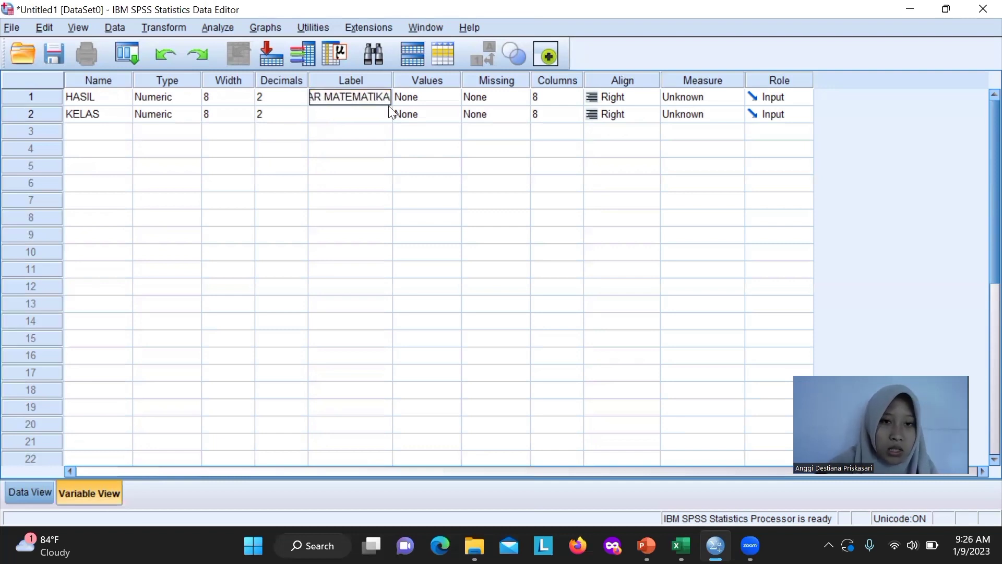
click(363, 115)
text(KELAS)
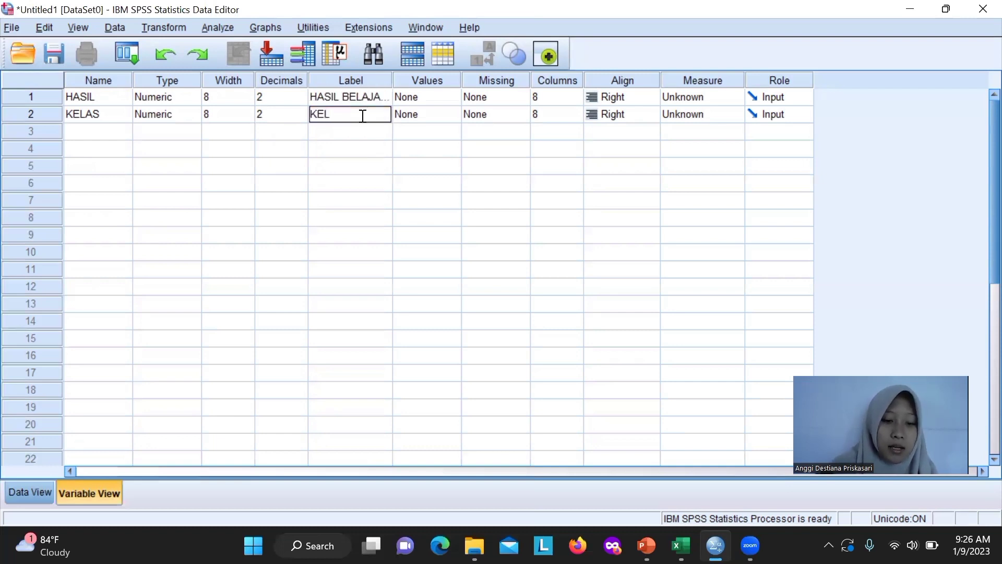
click(372, 137)
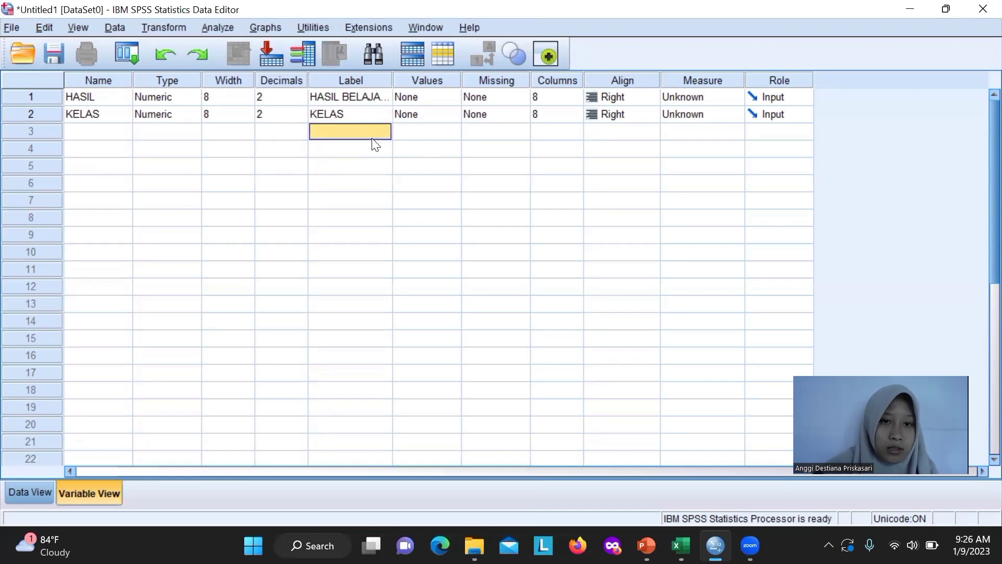
Open the value labels of the KELAS variable and add value 1 with the label 3A
click(434, 119)
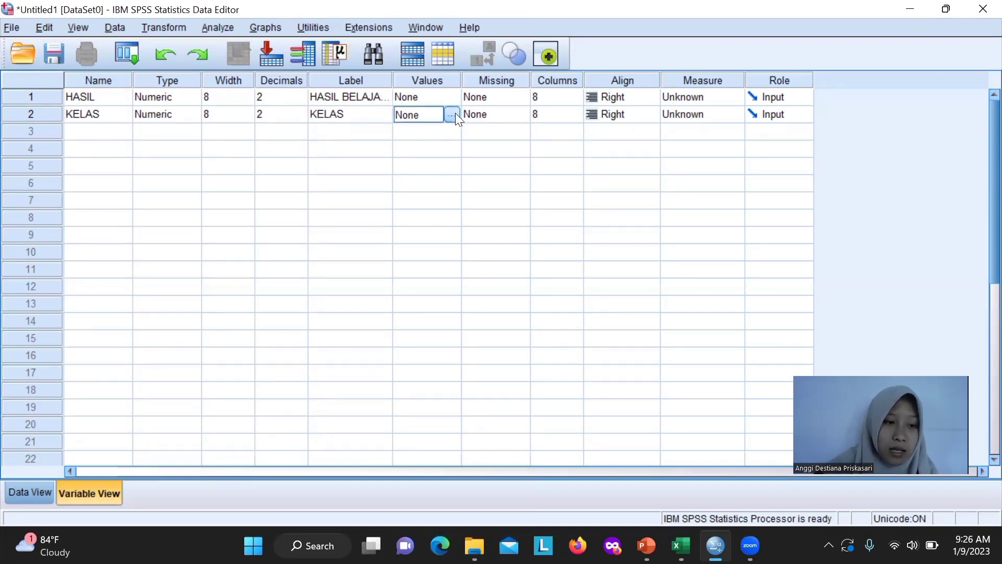
click(451, 114)
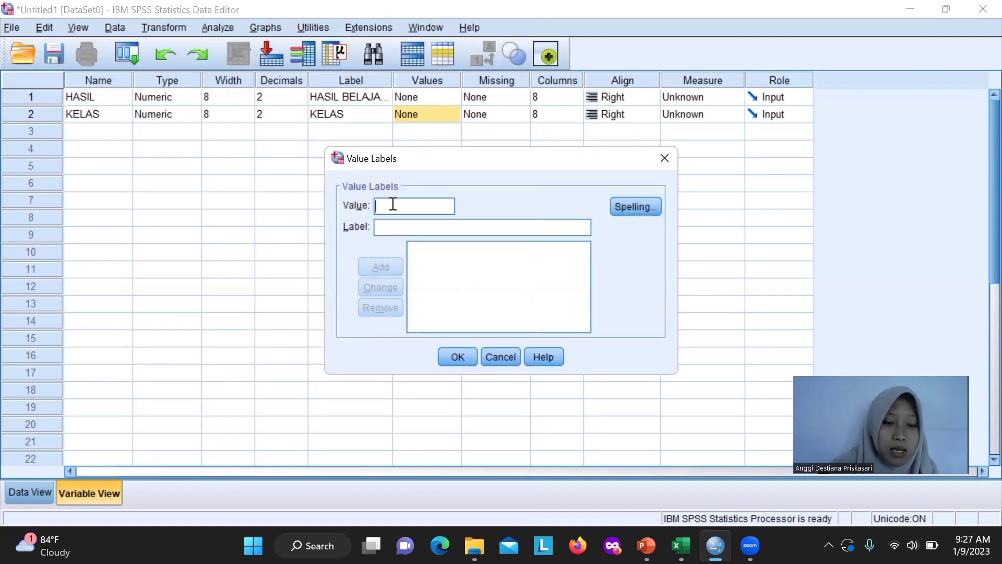
text(1)
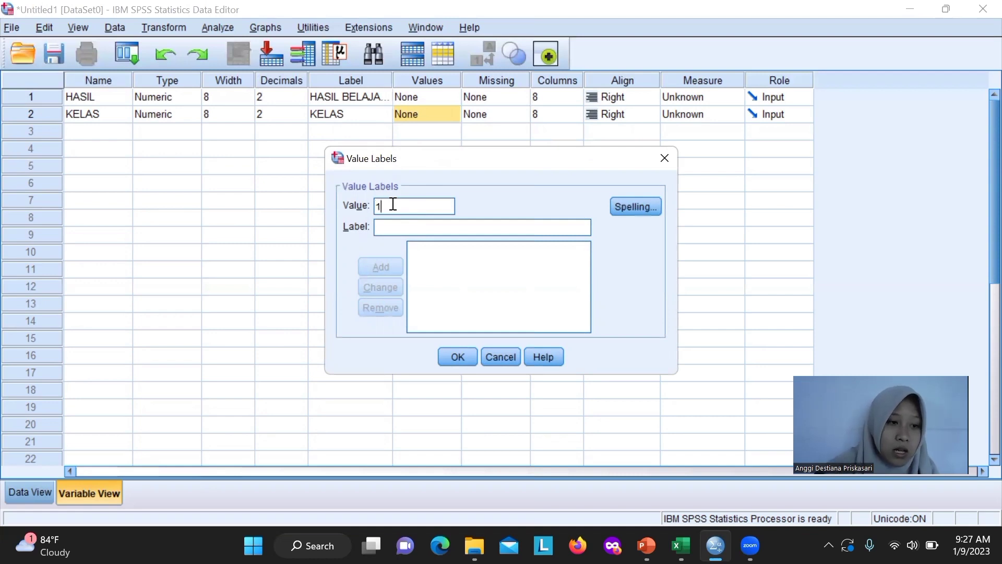
click(411, 227)
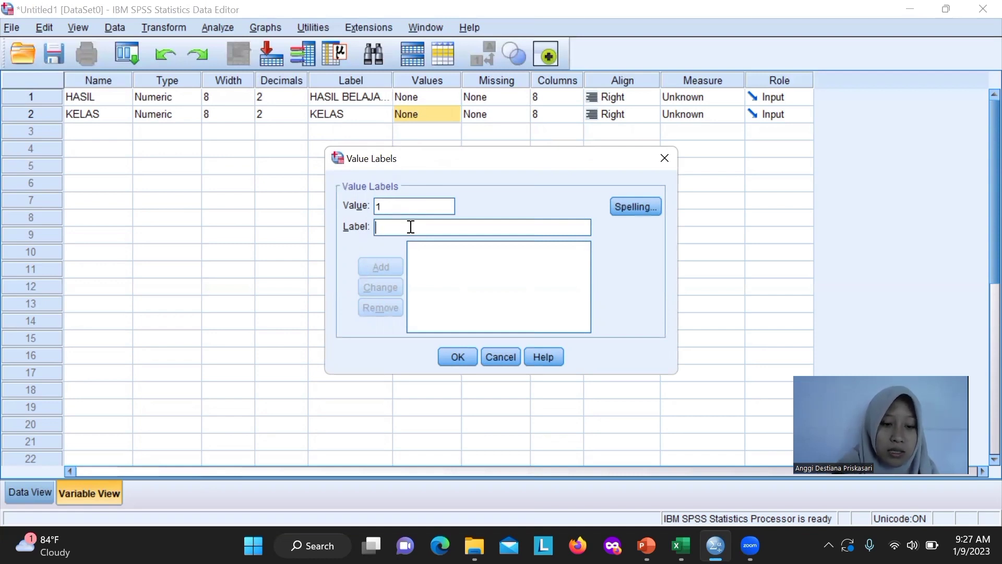
text(3A)
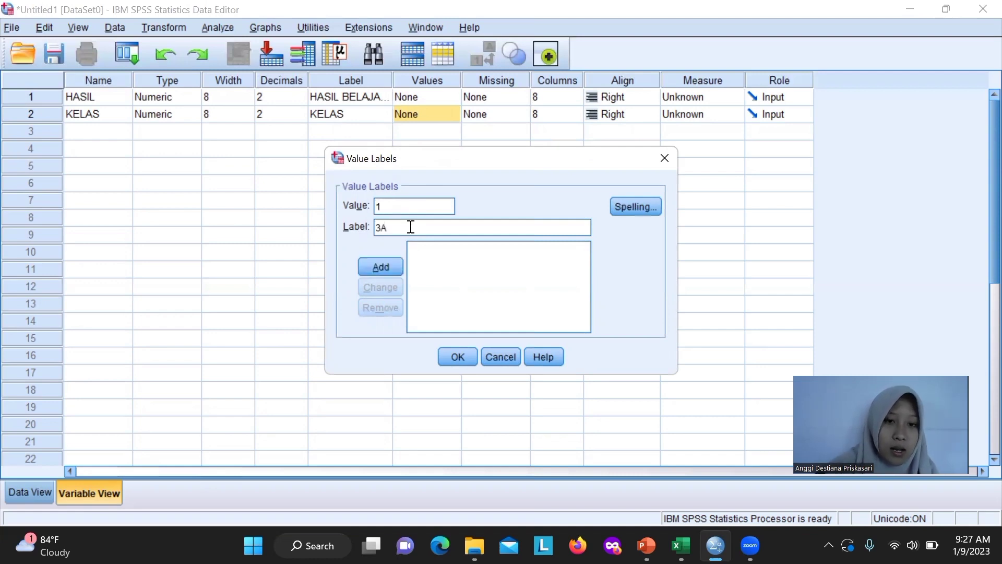
click(387, 263)
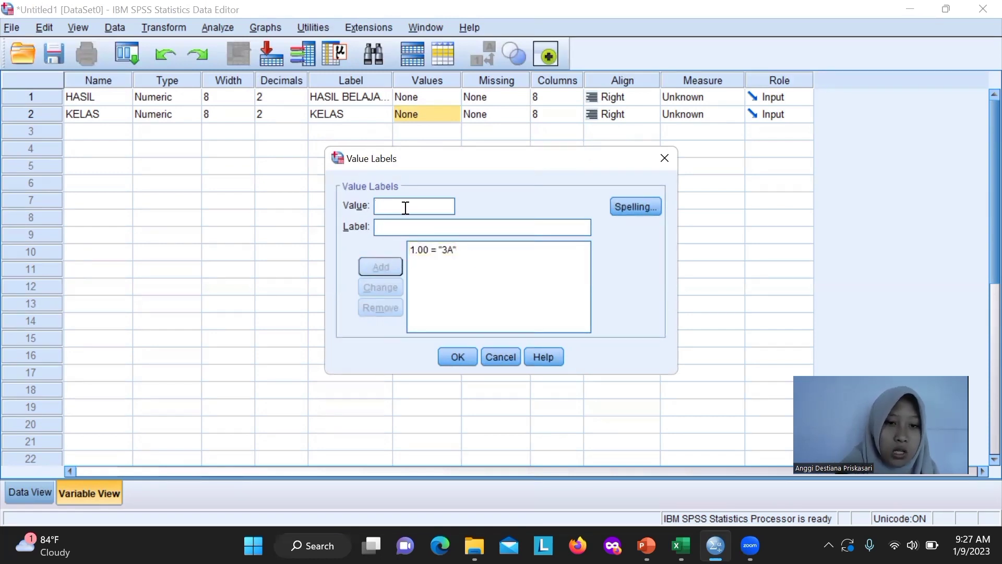
Add value 2 with the label 3B to the KELAS value labels and accept them
text(2)
click(398, 226)
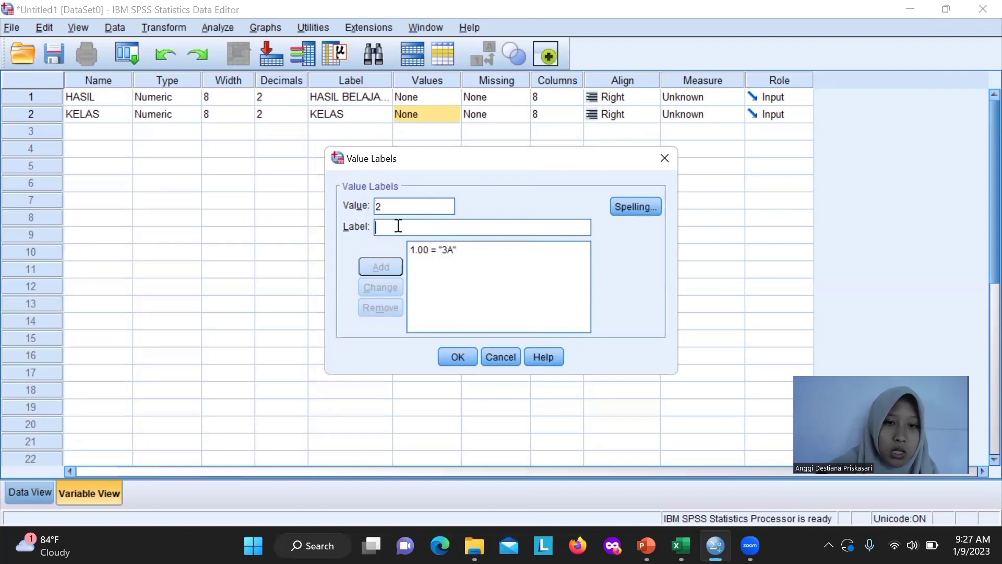
text(3B)
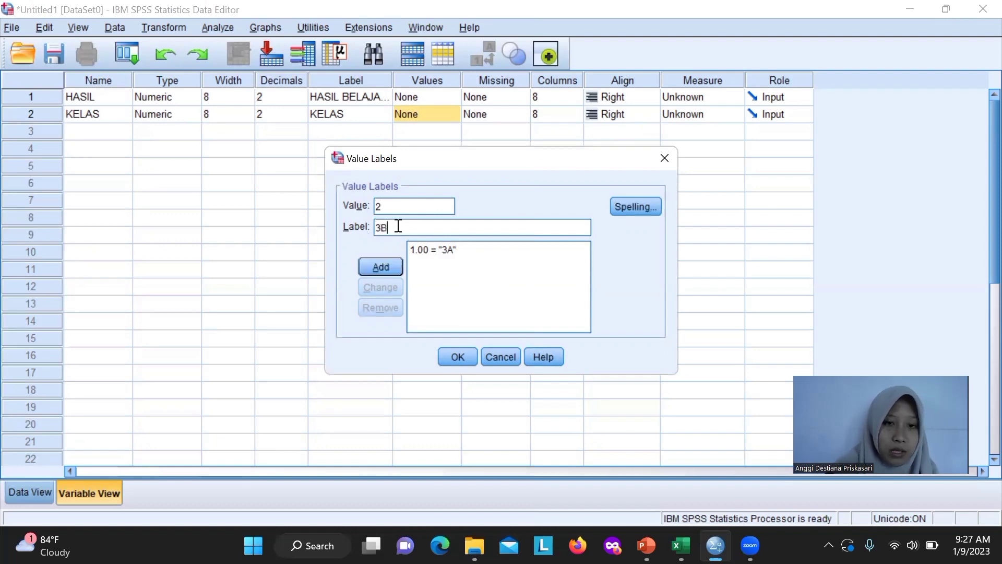
click(386, 264)
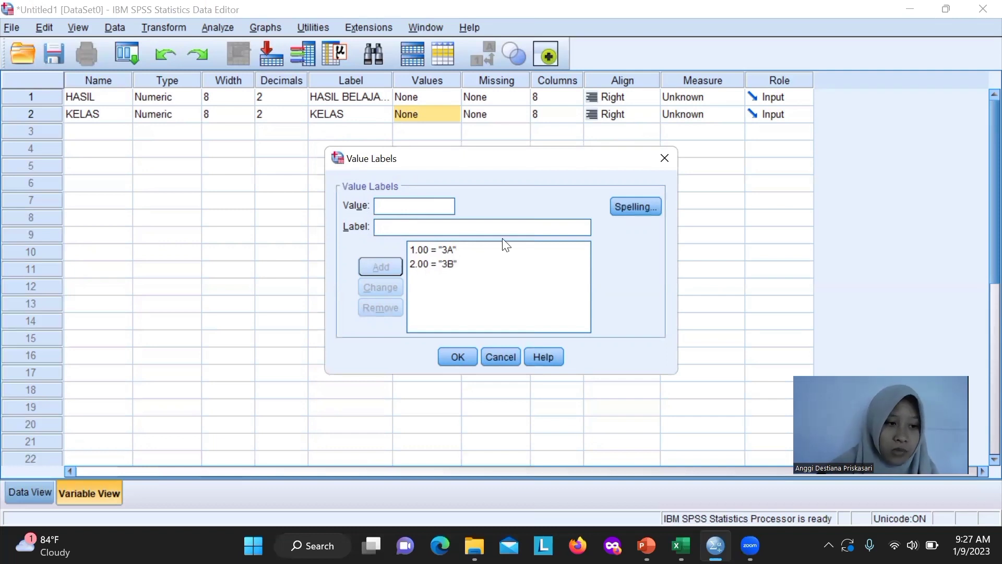
click(457, 355)
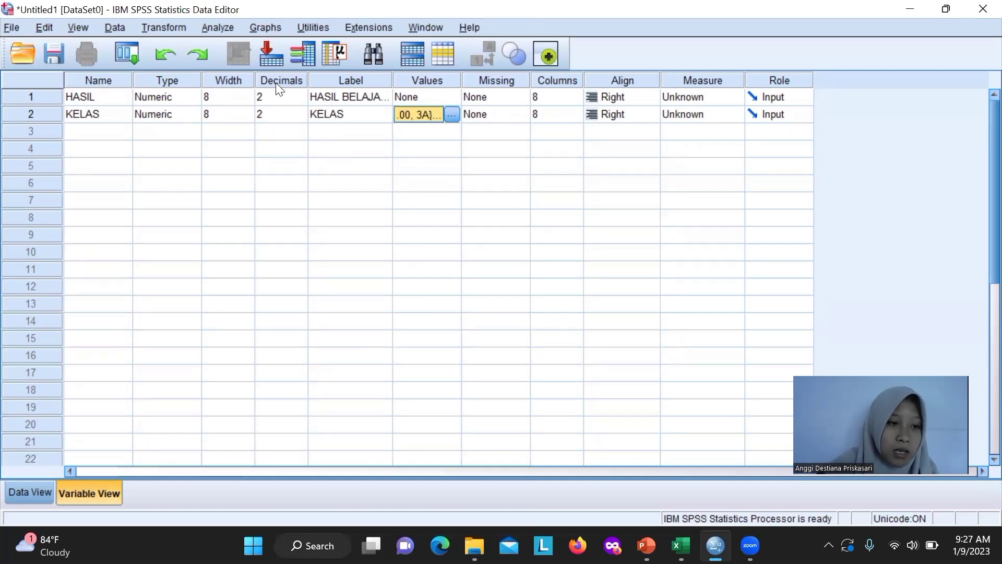
Set the decimals of both the HASIL and KELAS variables to 0
click(281, 97)
click(301, 101)
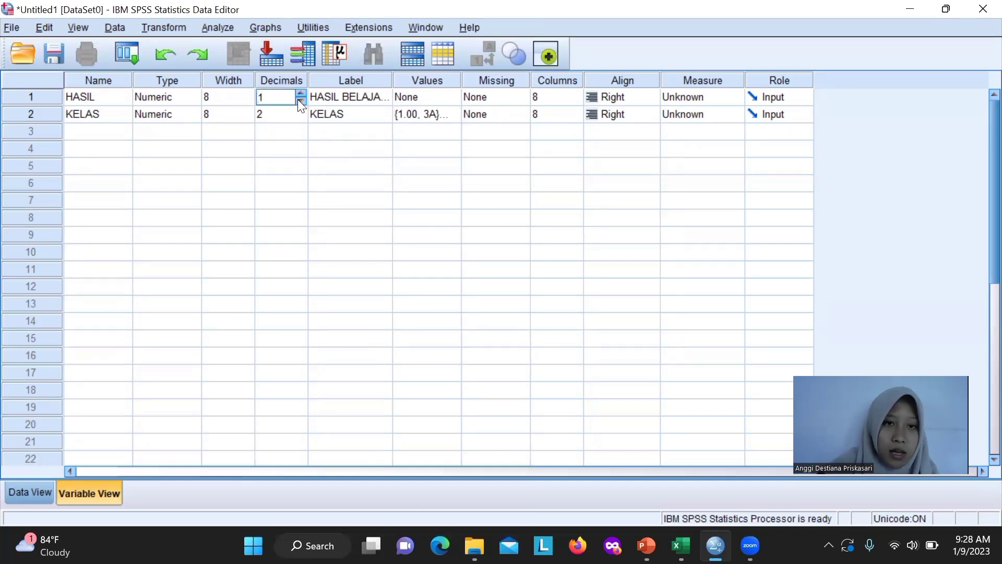
click(301, 101)
click(296, 115)
click(301, 118)
click(300, 118)
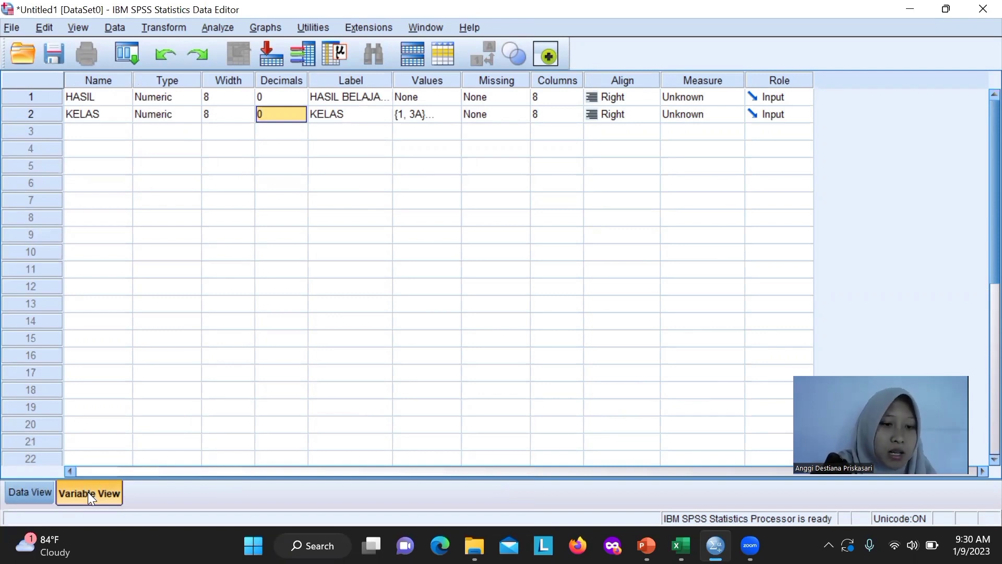
Show the SPSS data grid and place its window side by side with the Excel workbook
click(29, 492)
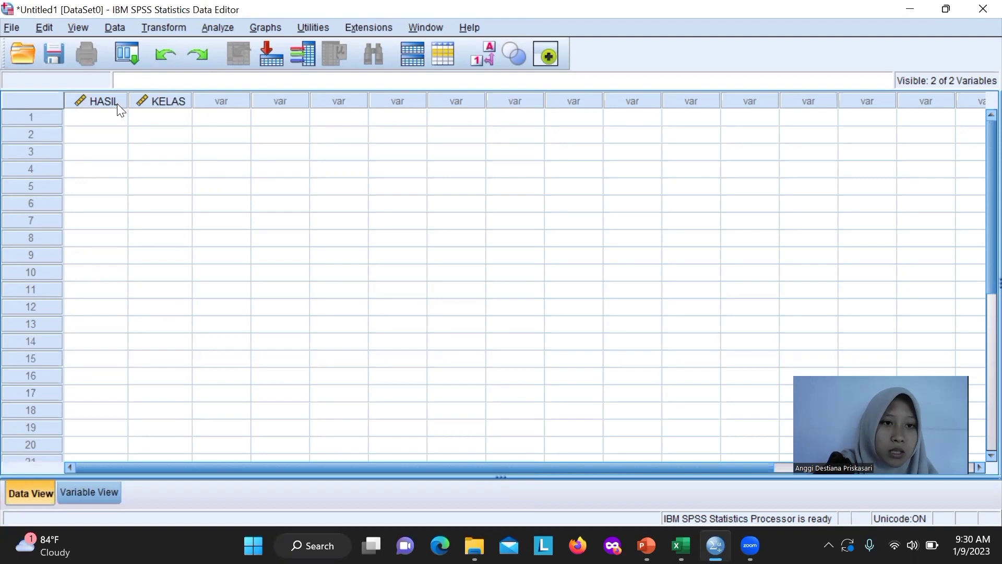
mouse_move(152, 108)
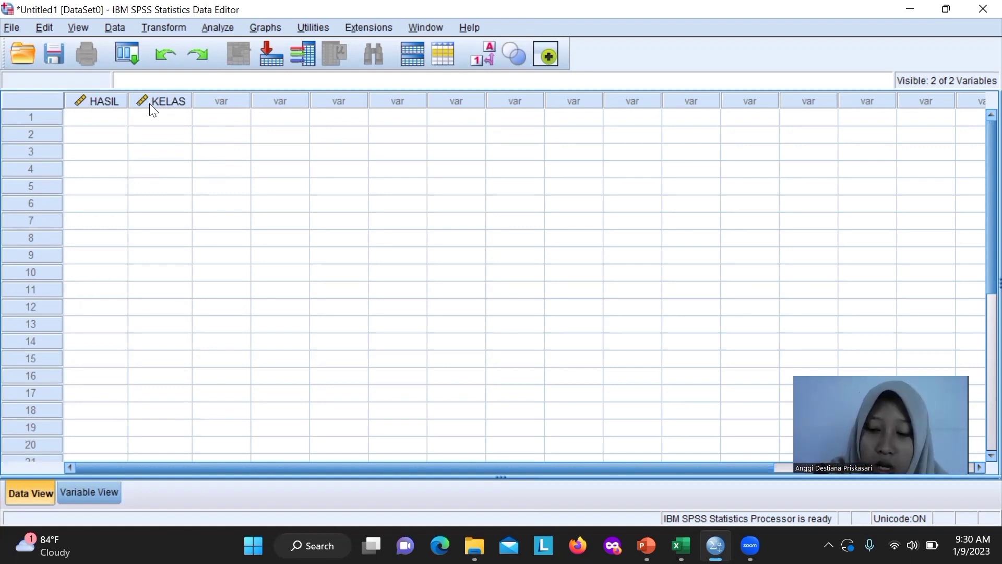
key(super+Right)
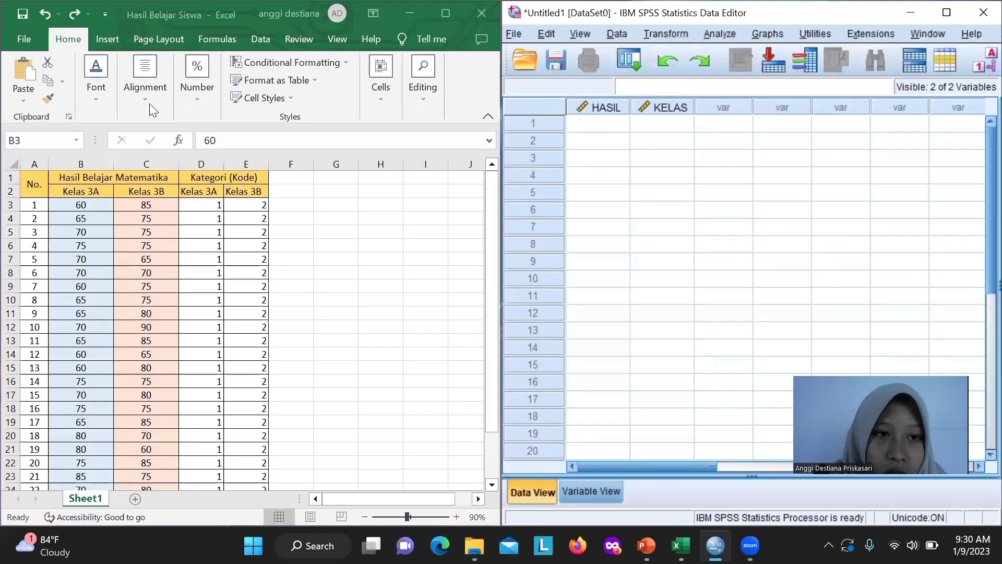
In the Excel sheet, copy the Kelas 3A mathematics scores in B3:B27
click(77, 206)
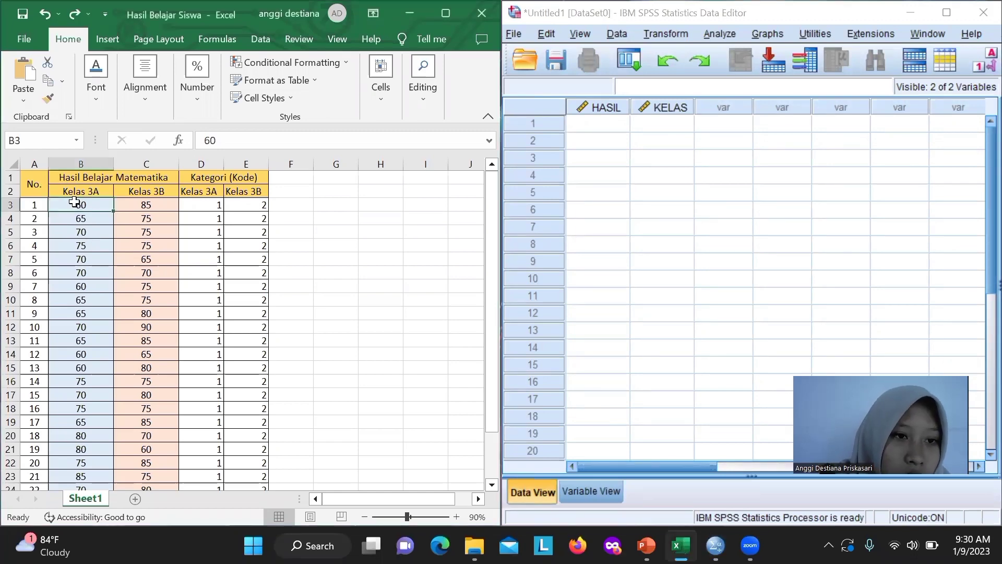
drag(76, 214, 80, 464)
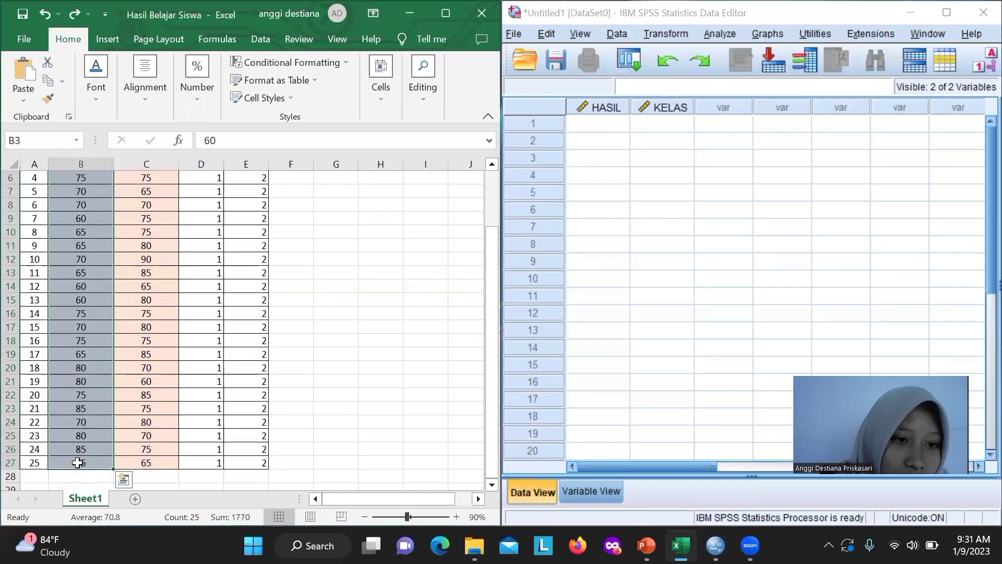
right_click(79, 466)
click(114, 133)
scroll(365, 261, up, 2)
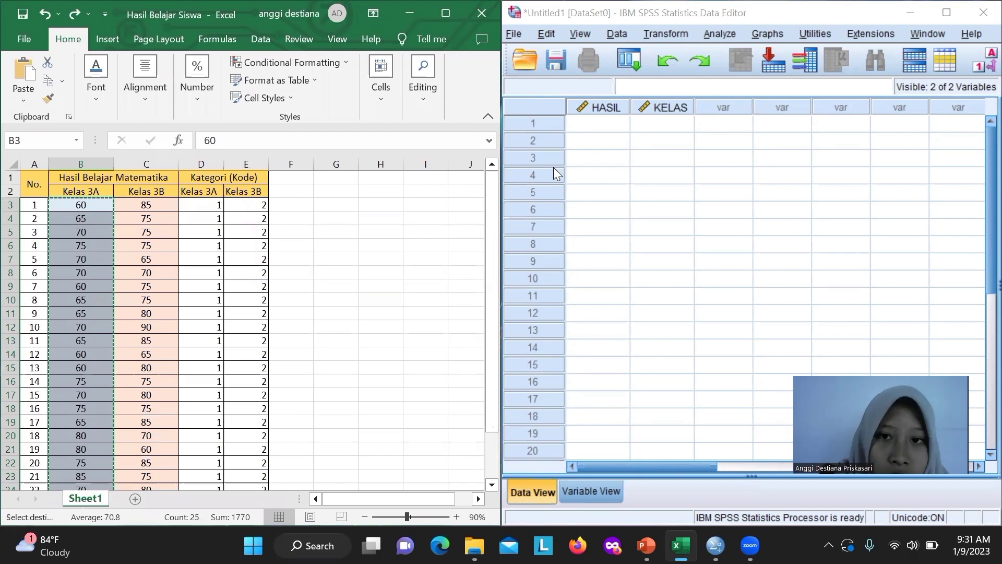
Paste the copied Kelas 3A scores into the HASIL column of the SPSS data grid, starting at row 1
click(593, 127)
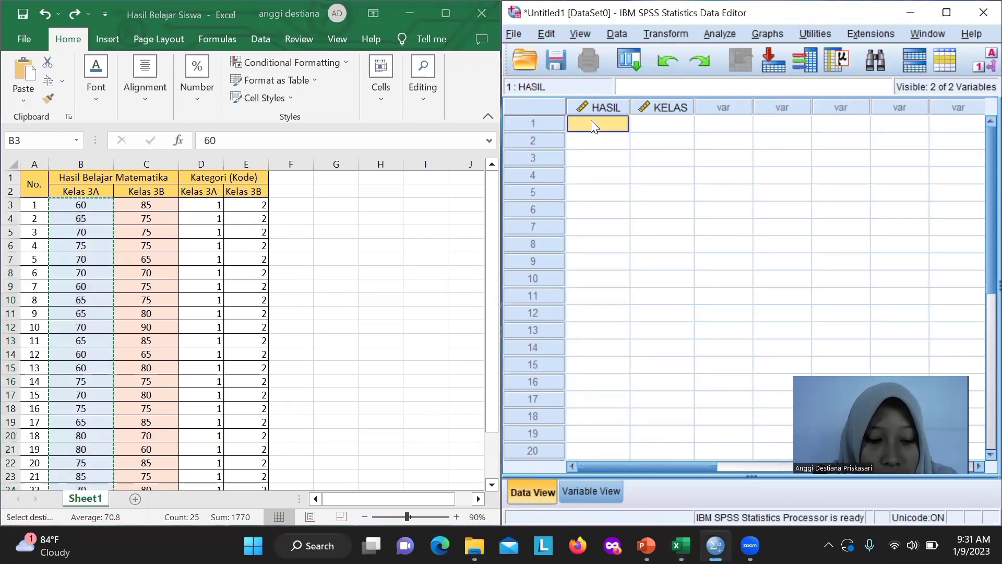
key(ctrl+v)
scroll(599, 234, down, 6)
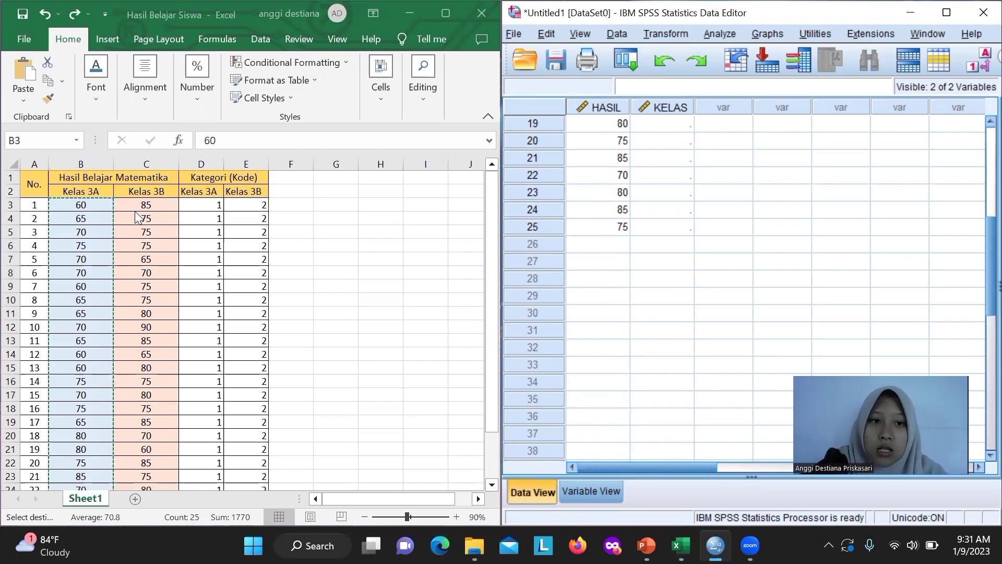
Copy the Kelas 3B scores in C3:C27 from Excel and paste them into the SPSS HASIL column from row 26
click(151, 207)
drag(151, 207, 153, 464)
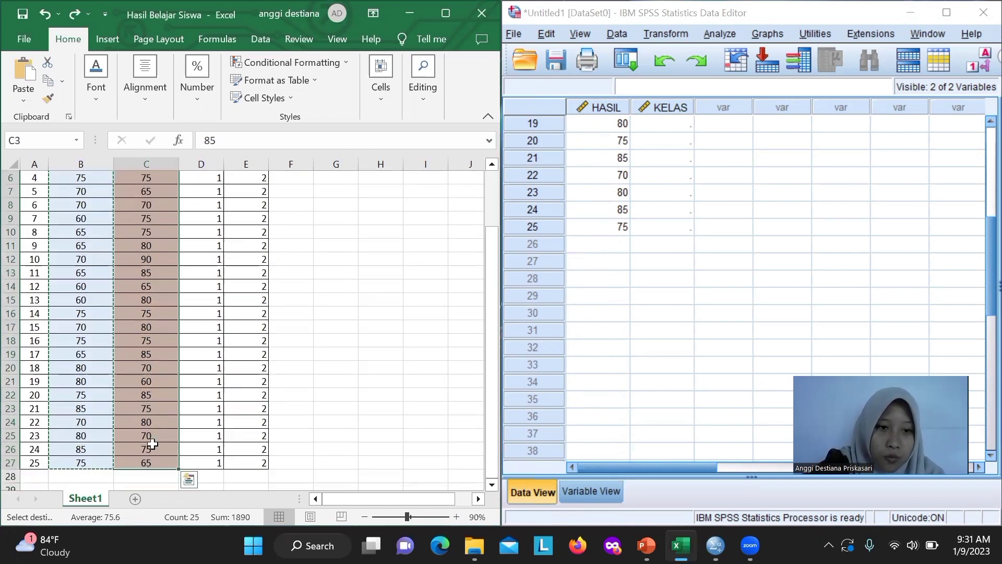
right_click(152, 323)
click(192, 195)
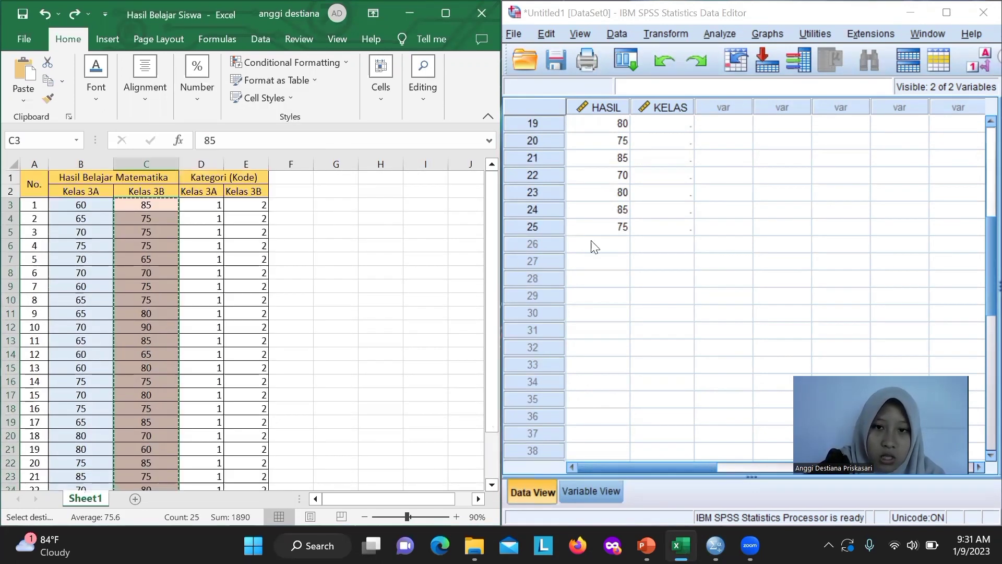
click(595, 243)
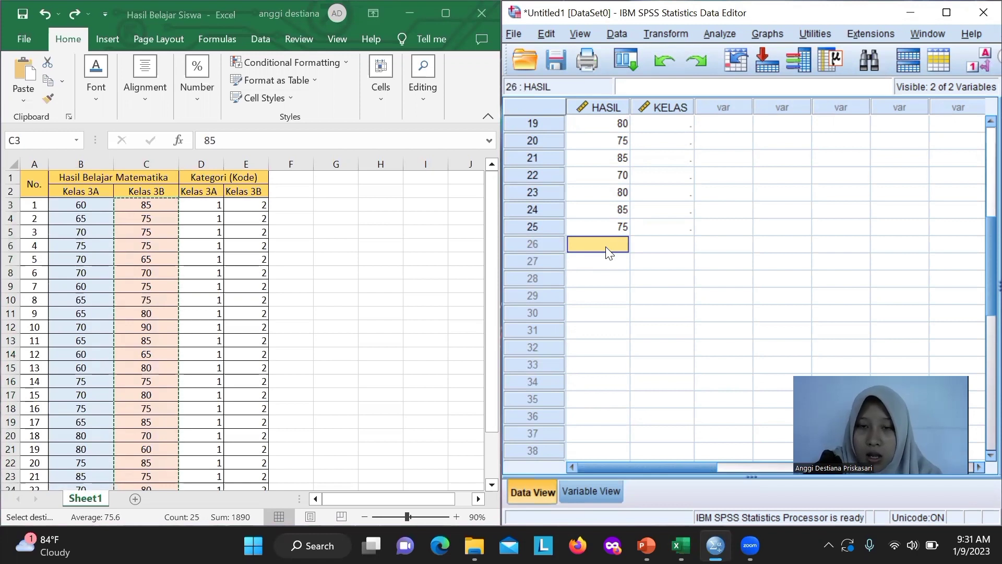
key(ctrl+v)
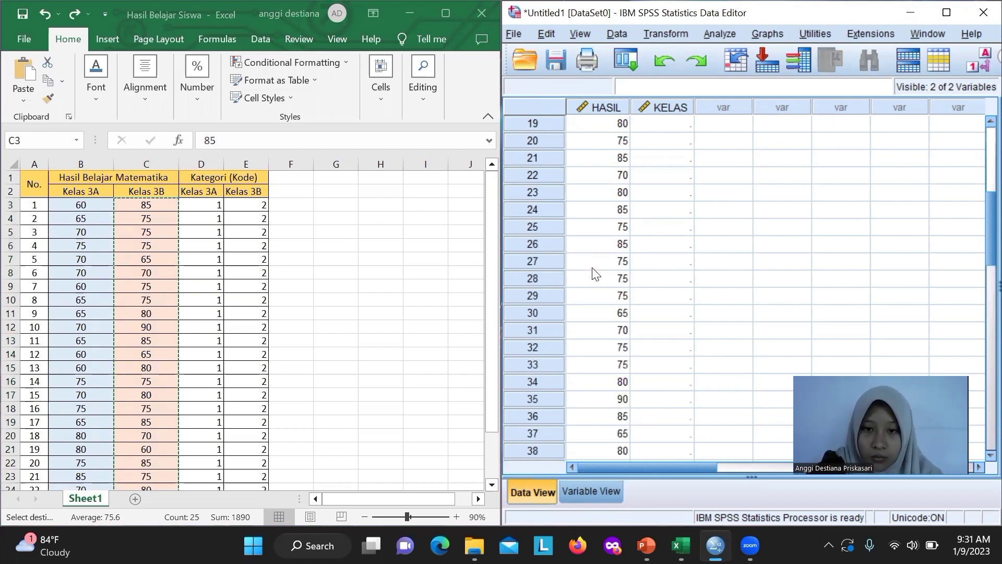
scroll(595, 271, down, 7)
scroll(605, 290, up, 3)
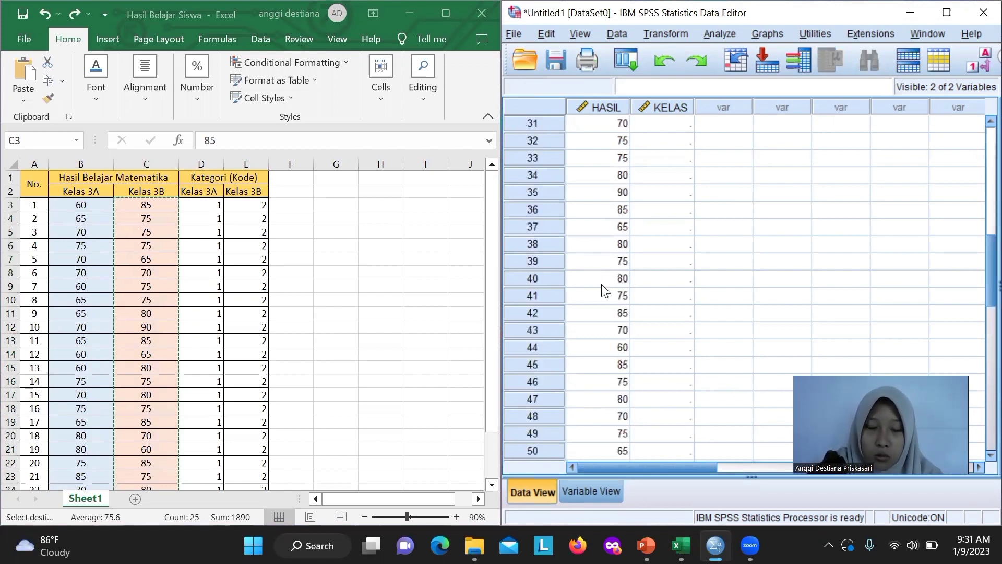
scroll(605, 290, up, 9)
scroll(604, 290, up, 1)
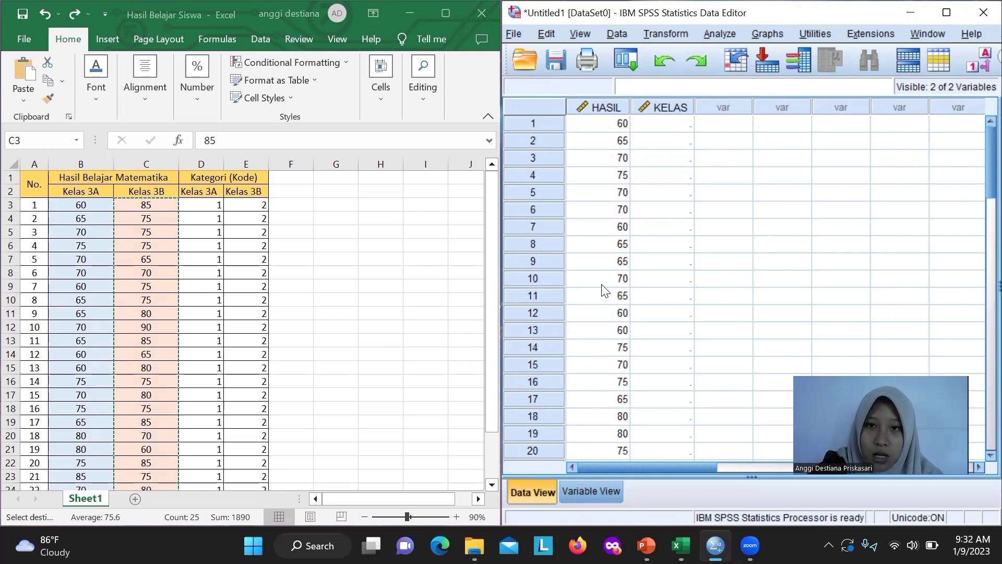
click(661, 125)
drag(201, 204, 208, 455)
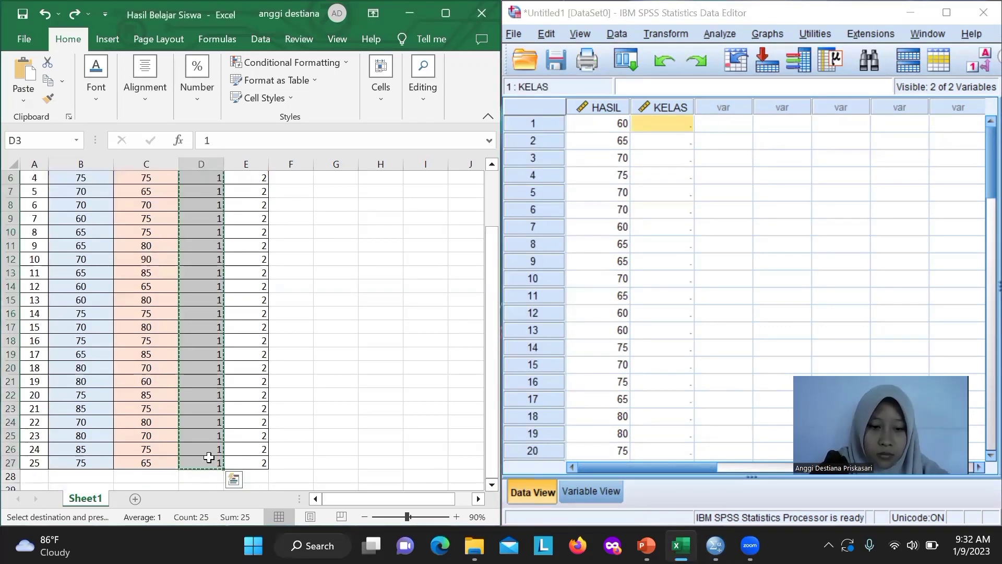
key(ctrl+c)
scroll(382, 340, up, 2)
click(292, 192)
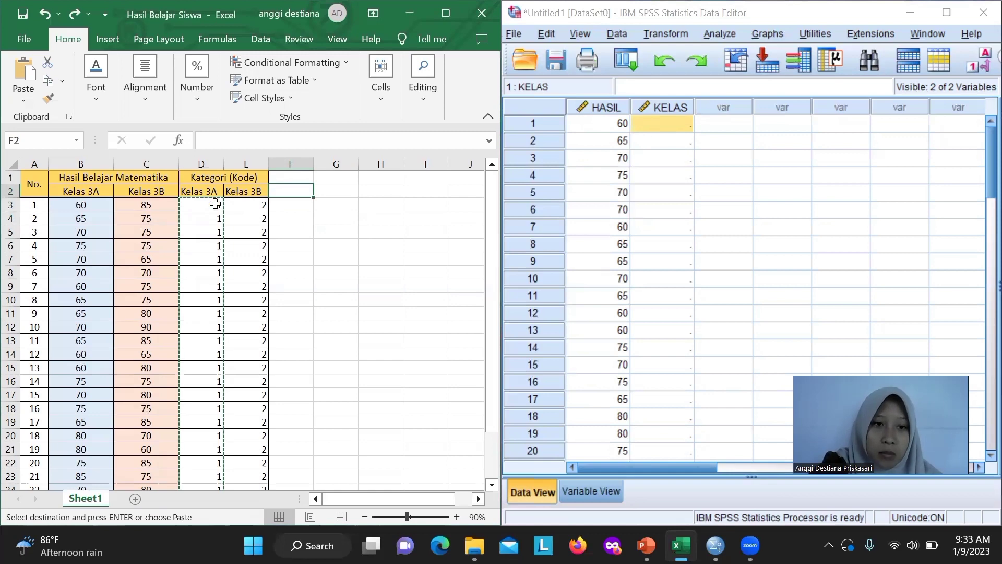
Copy the Kelas 3A category codes in D3:D27 from Excel and paste them into the SPSS KELAS column from row 1
drag(199, 204, 209, 395)
drag(207, 482, 204, 466)
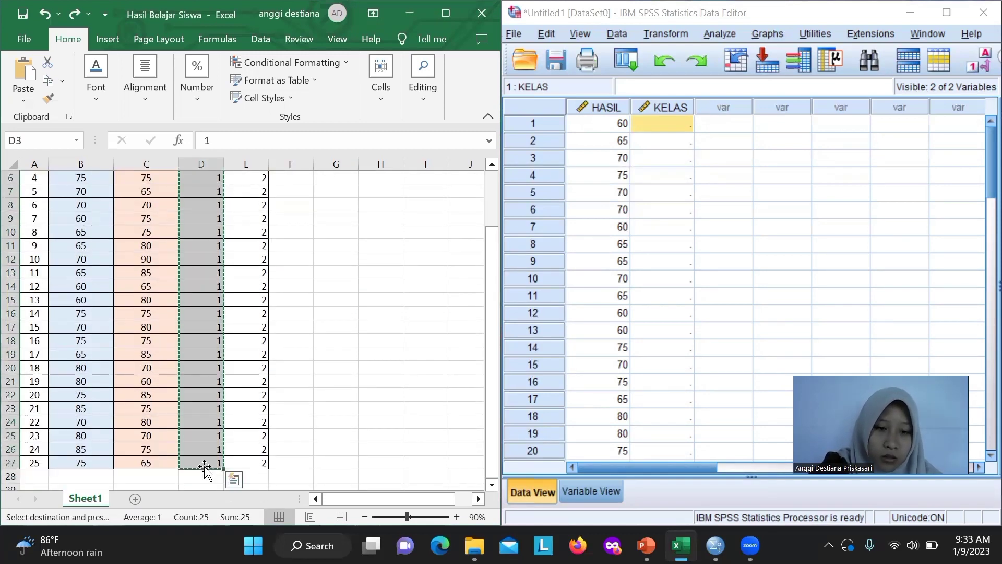
right_click(209, 361)
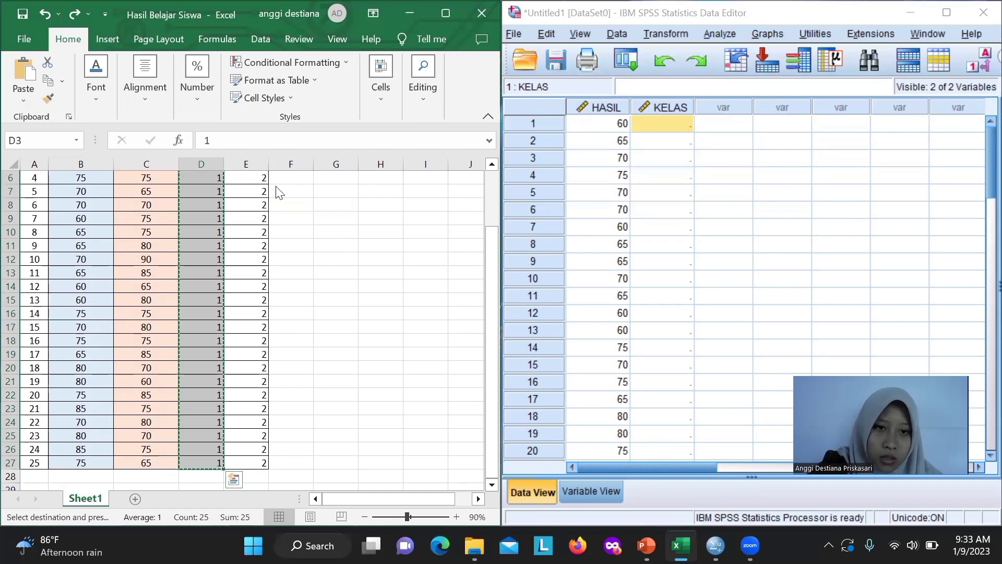
click(276, 193)
click(667, 124)
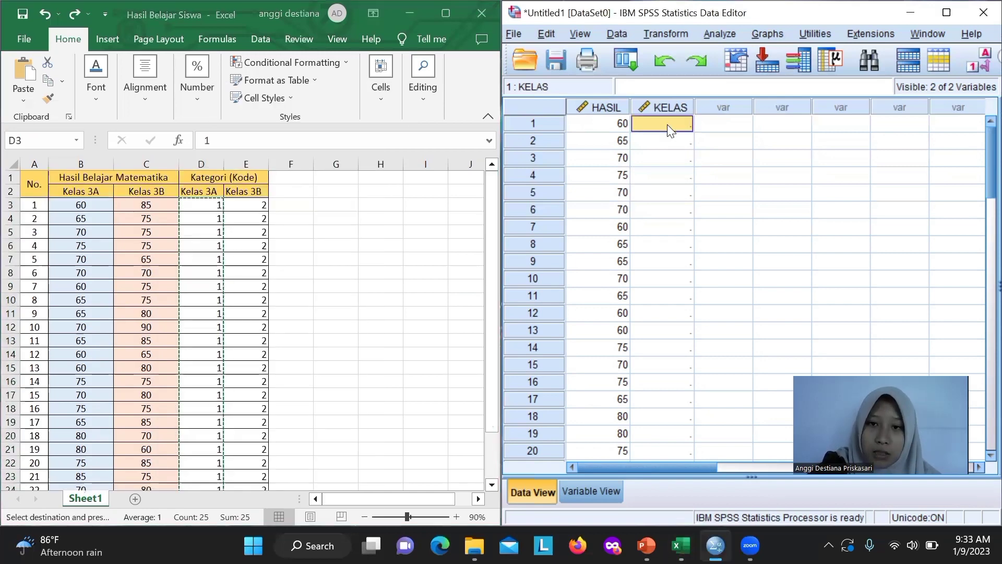
right_click(667, 124)
click(694, 213)
Copy the Kelas 3B category codes in E3:E27 from Excel and paste them into the SPSS KELAS column from row 26
scroll(708, 226, down, 7)
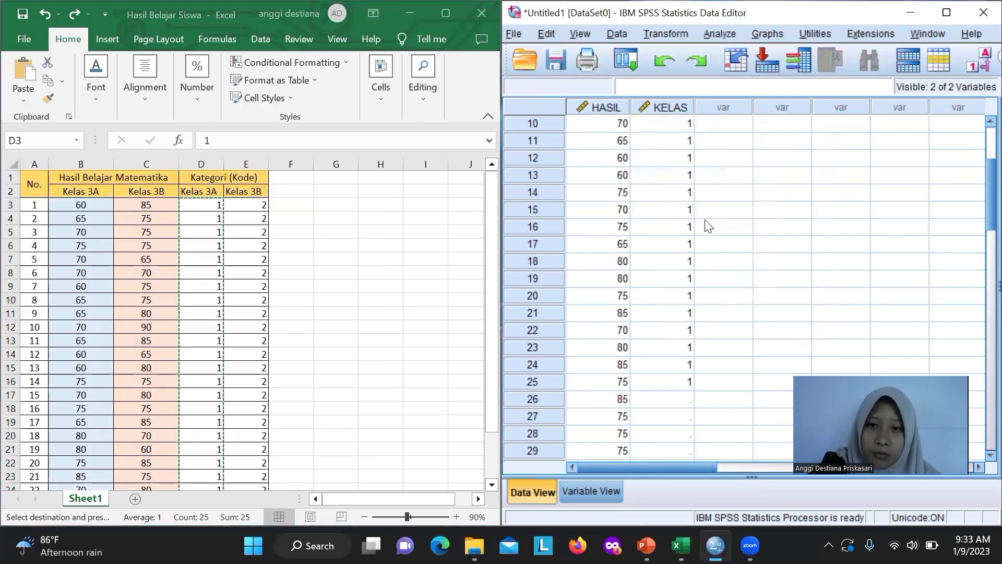
scroll(652, 141, down, 1)
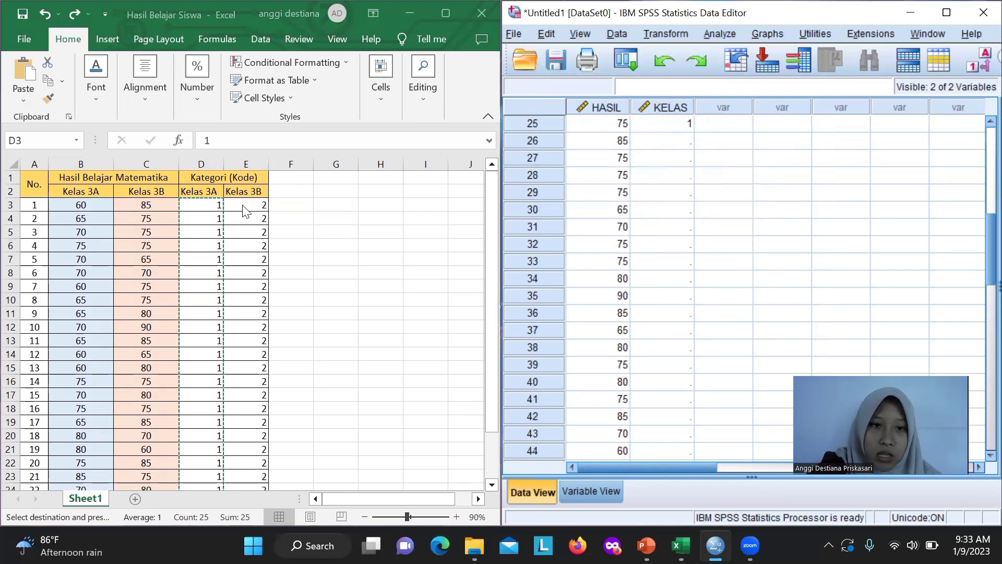
drag(245, 205, 248, 460)
right_click(247, 460)
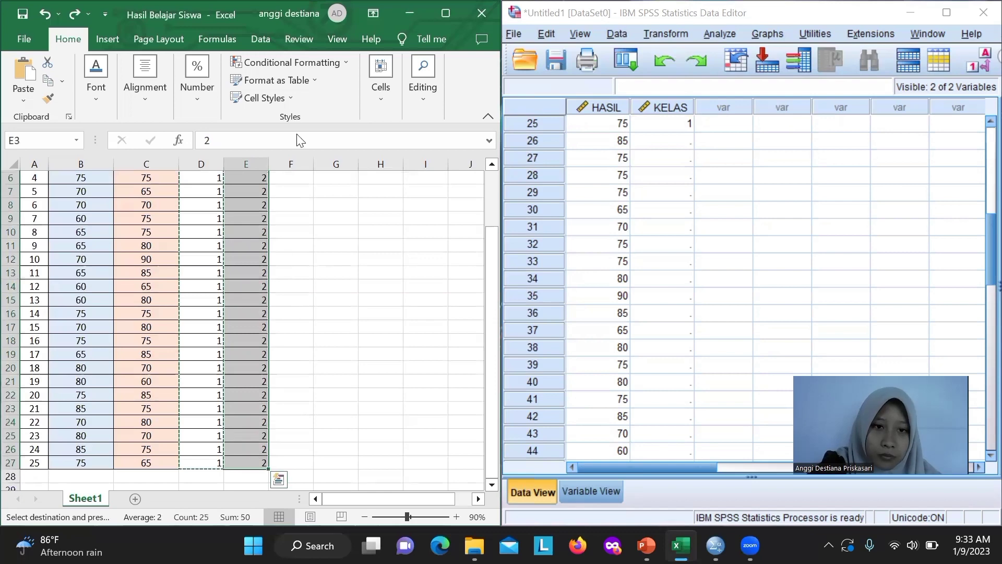
click(296, 132)
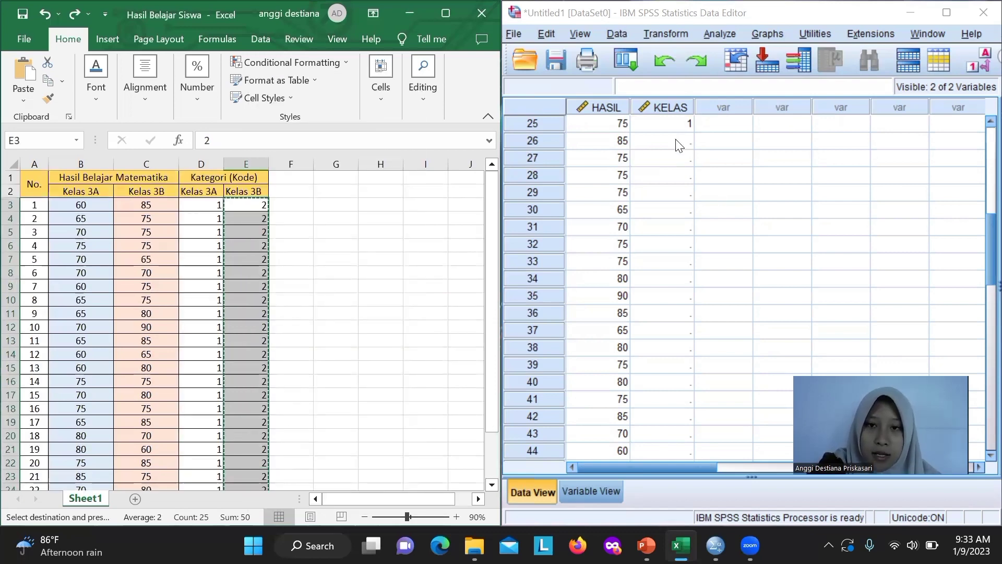
click(677, 145)
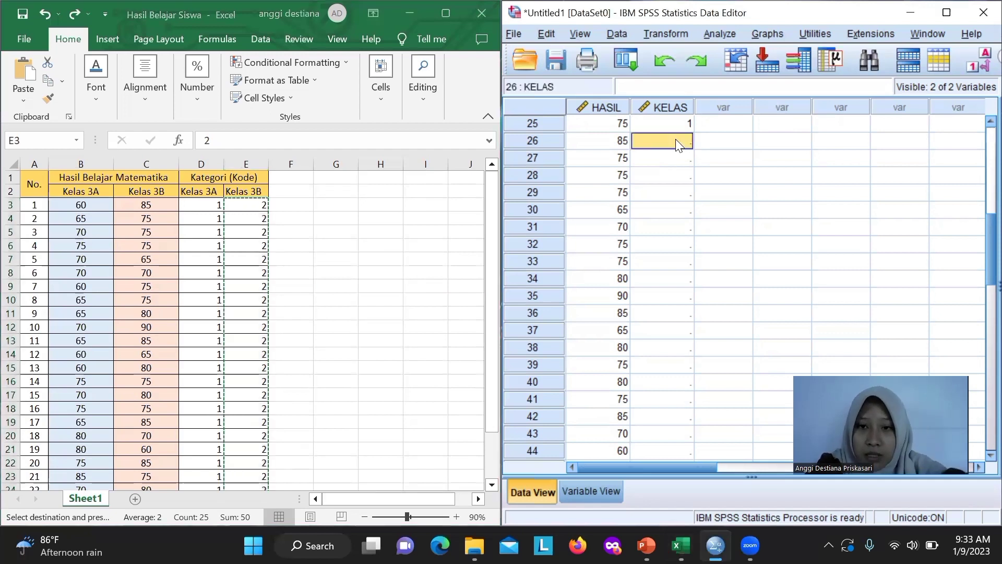
key(ctrl+v)
scroll(668, 257, down, 5)
scroll(668, 257, up, 13)
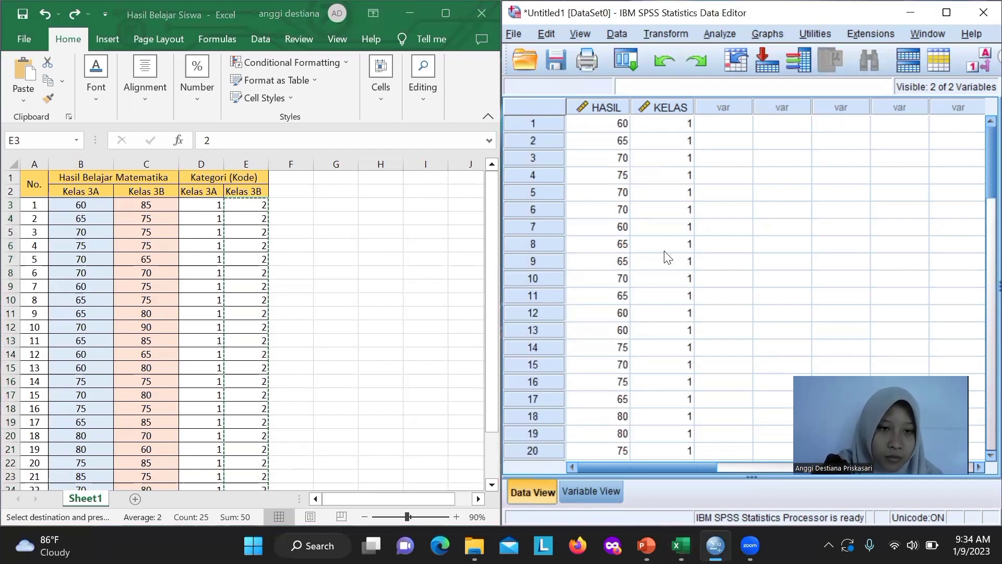
Maximize the SPSS data window and set up an Explore analysis with HASIL BELAJAR MATEMATIKA as dependent and KELAS as factor
key(super+Up)
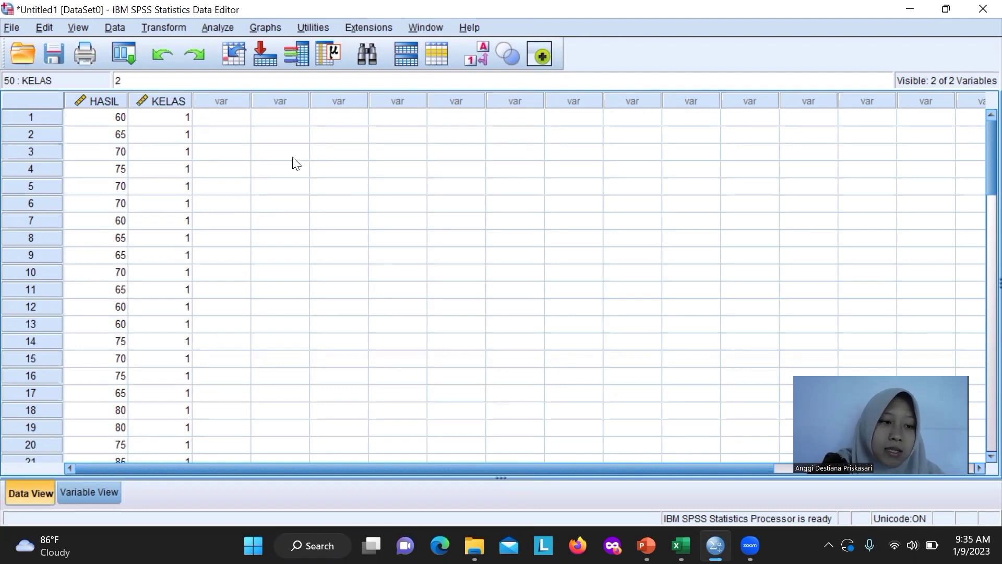
click(214, 29)
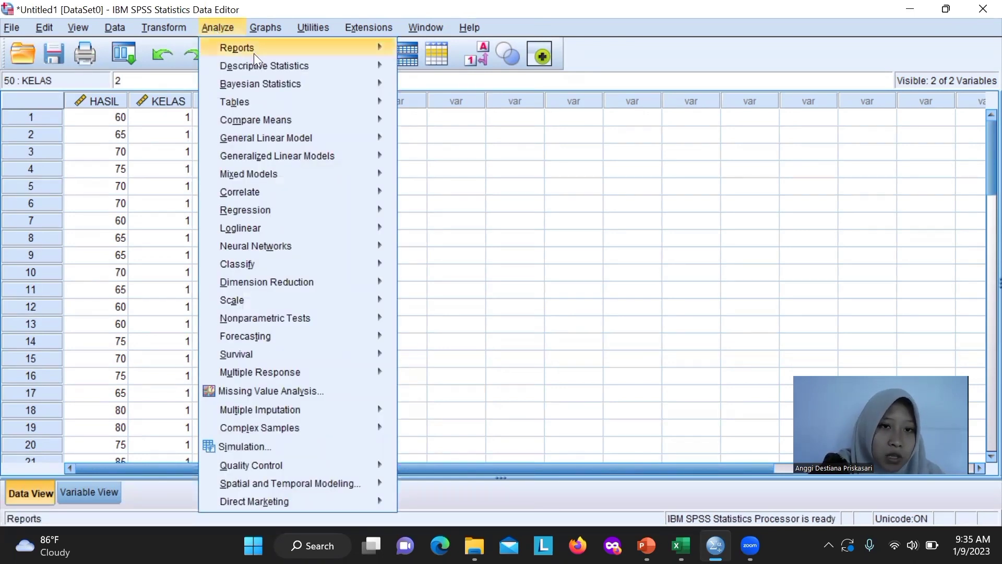
mouse_move(311, 64)
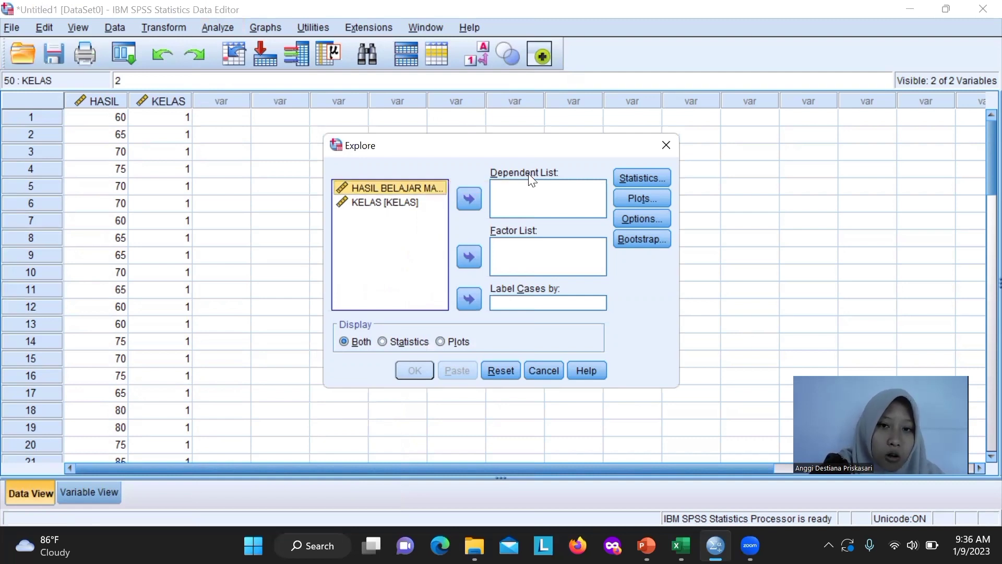
click(469, 199)
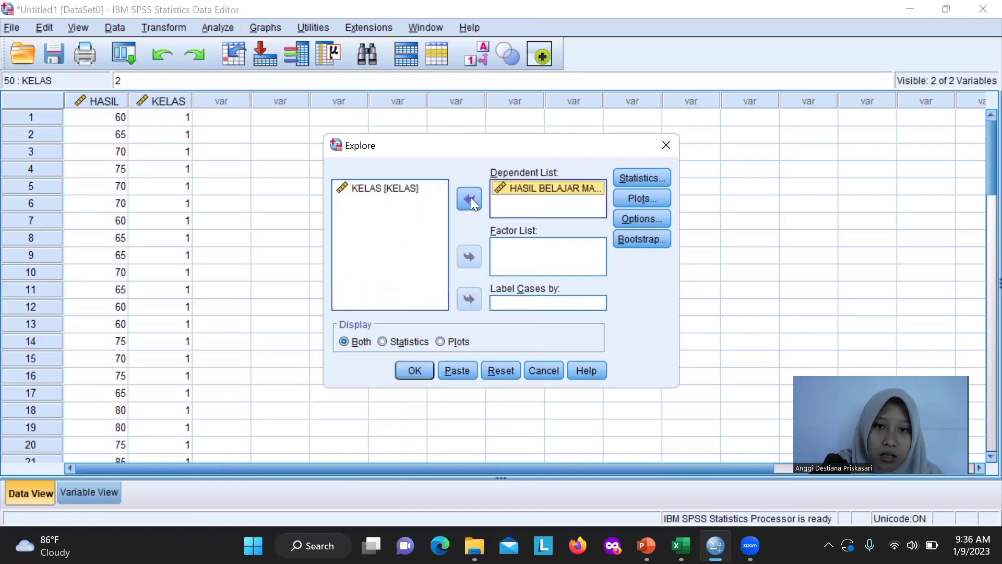
click(398, 189)
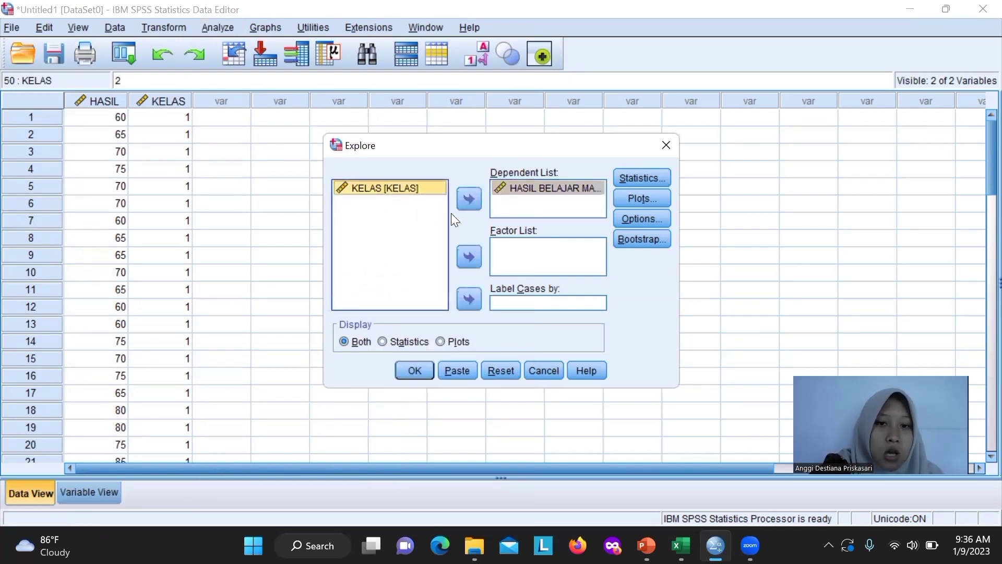
click(469, 255)
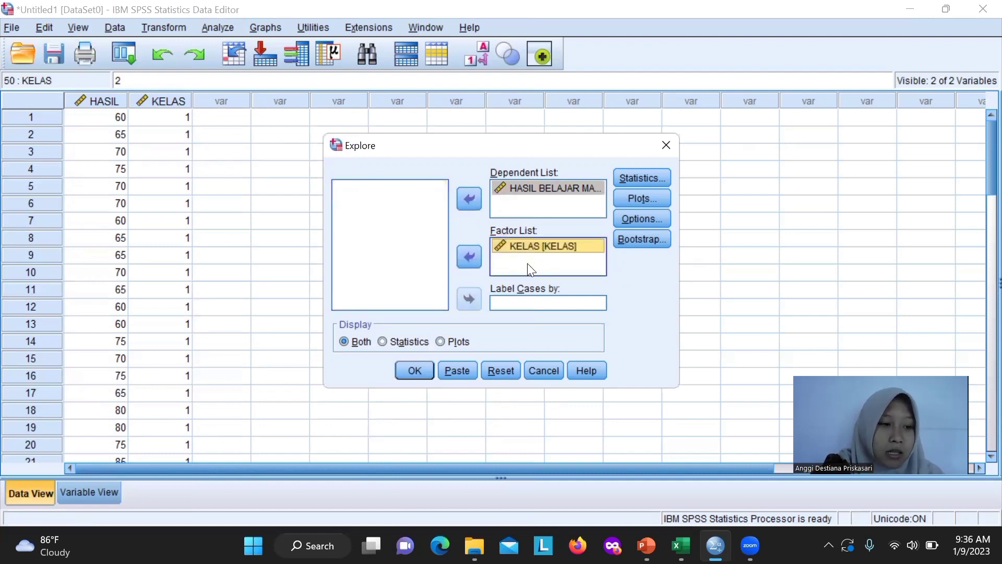
Enable Normality plots with tests for the Explore analysis and run it
click(640, 199)
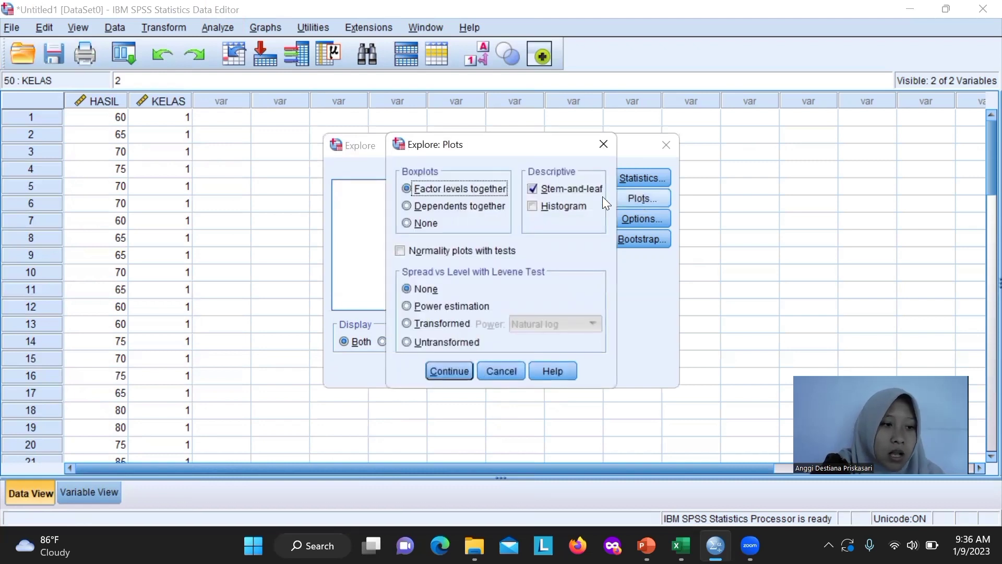
click(400, 251)
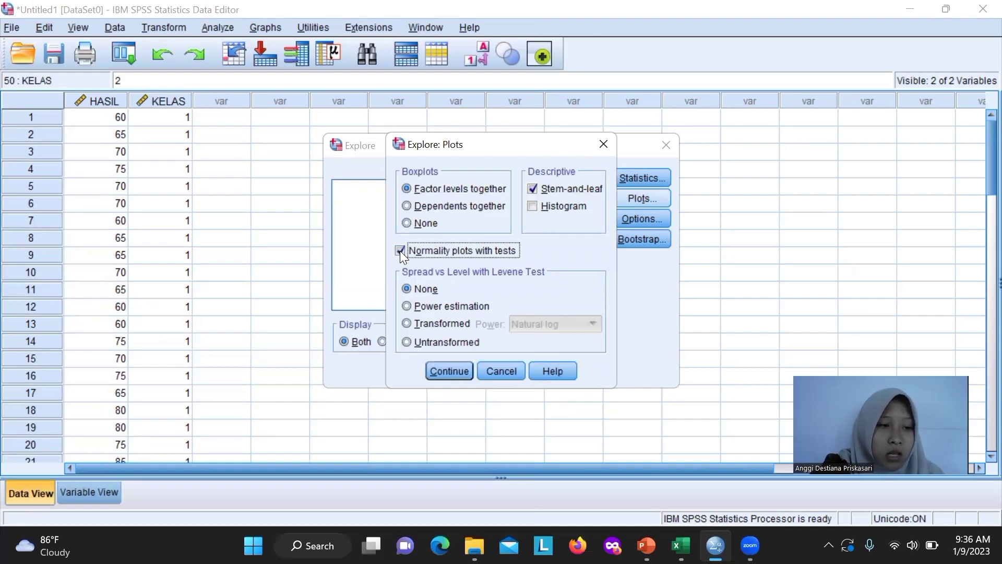
click(460, 372)
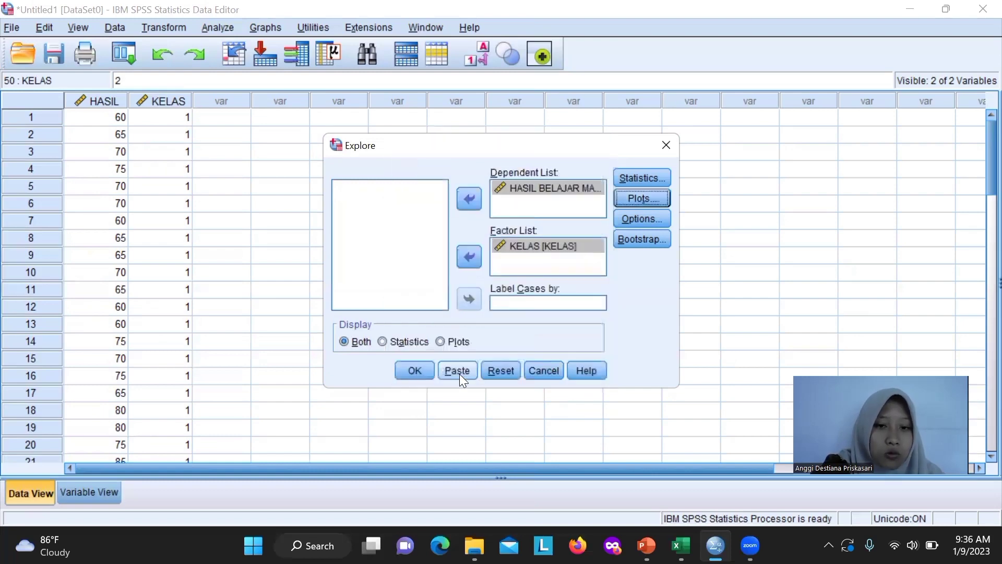
click(415, 371)
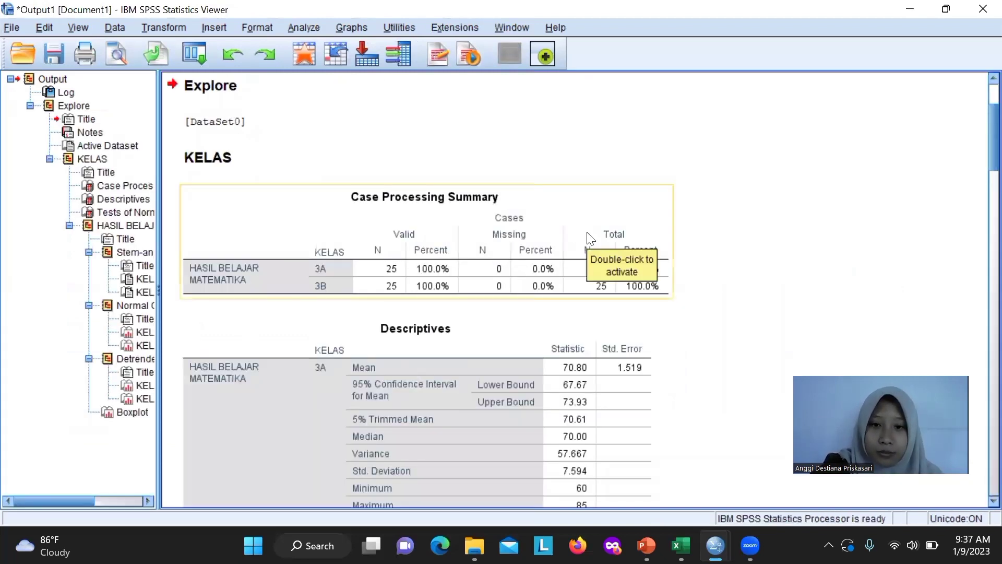
Place the SPSS output window side by side with the PowerPoint slide on the normality test decision rules
scroll(801, 238, up, 3)
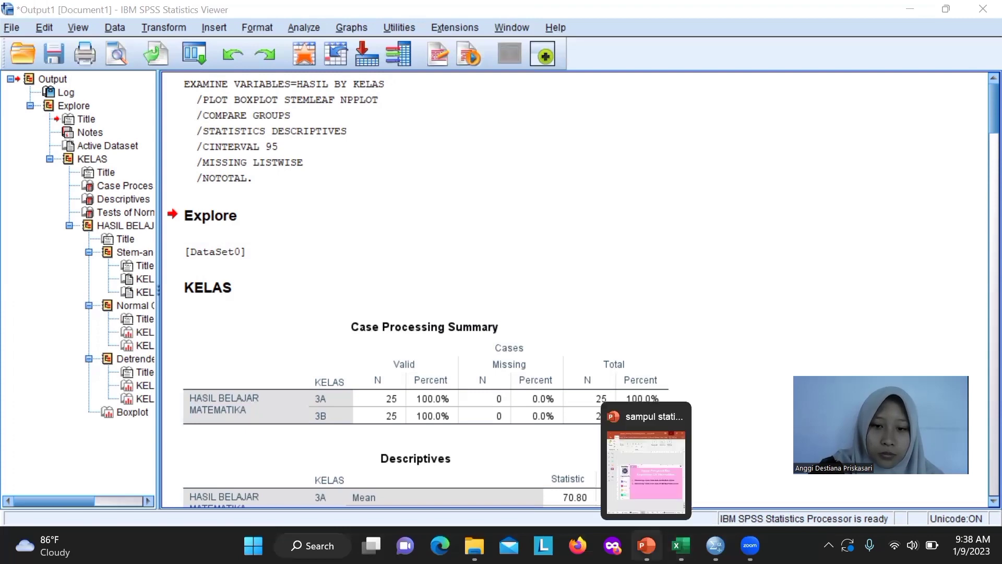
click(647, 546)
click(725, 355)
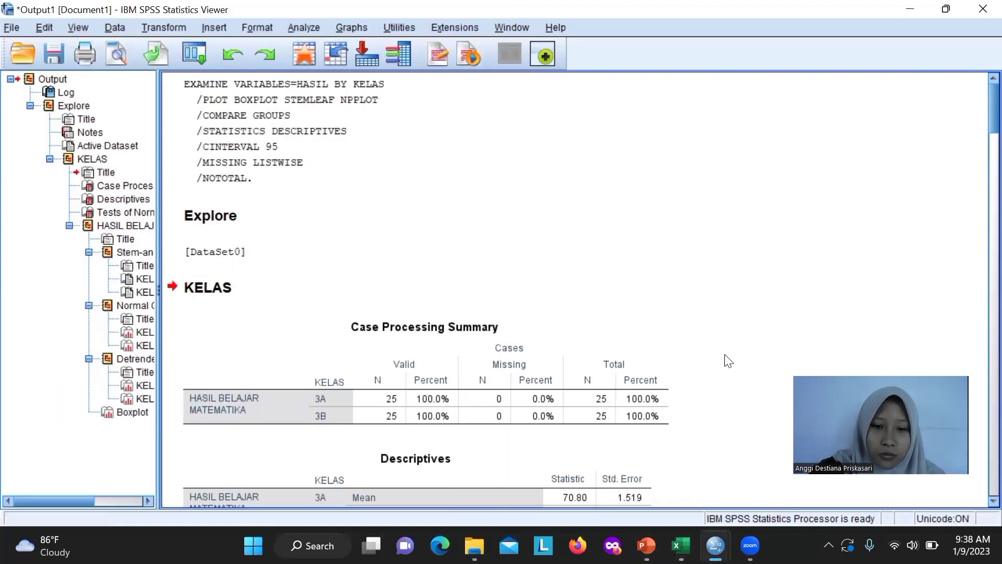
key(super+Right)
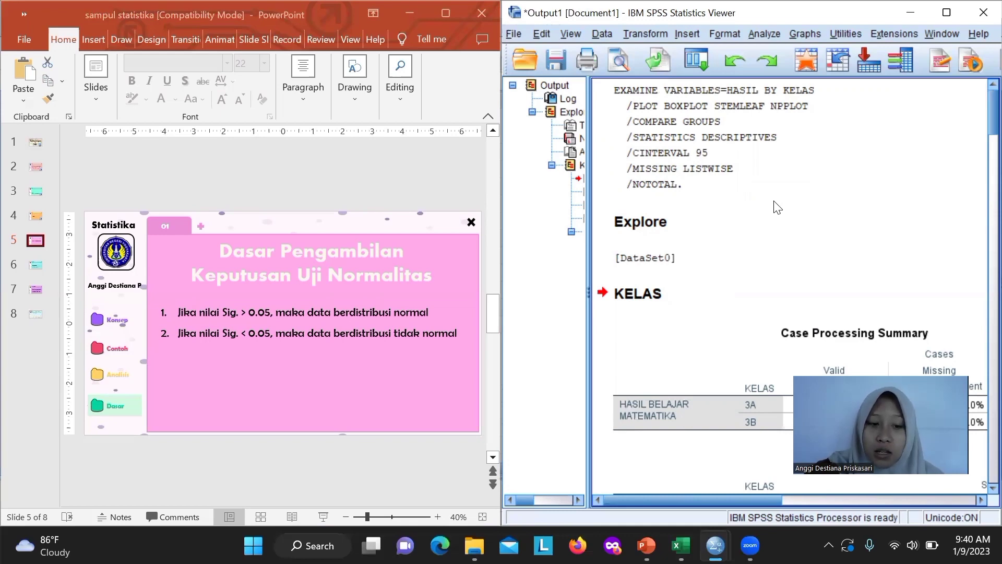
Locate the Tests of Normality table in the SPSS output, maximize the output window and select the table to examine it
scroll(849, 259, down, 15)
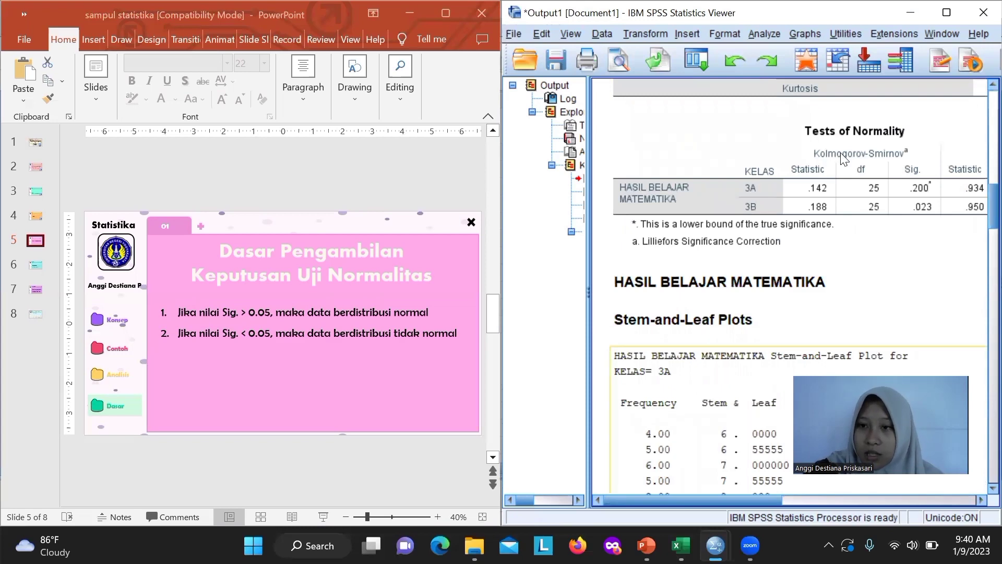
click(879, 183)
click(946, 12)
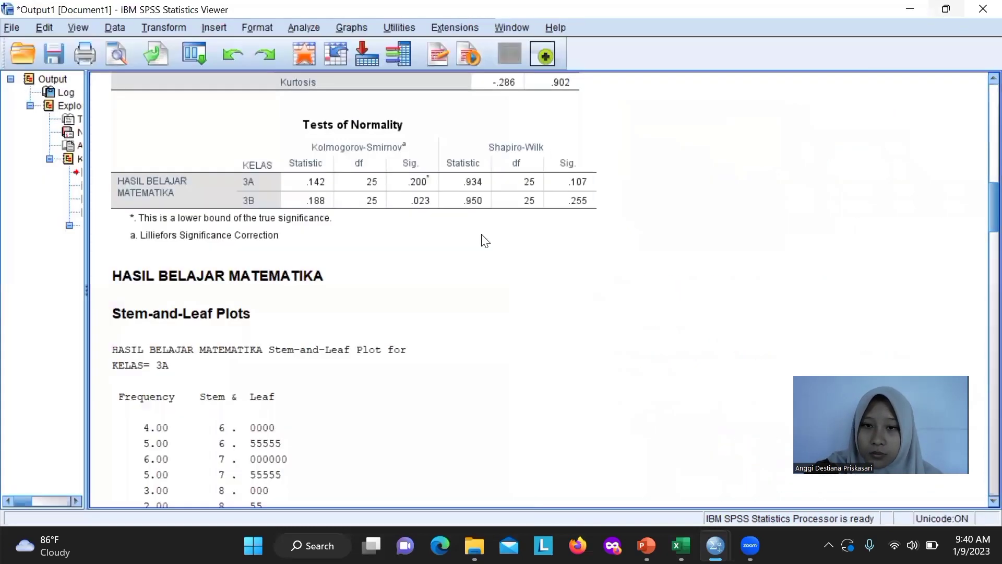
click(376, 156)
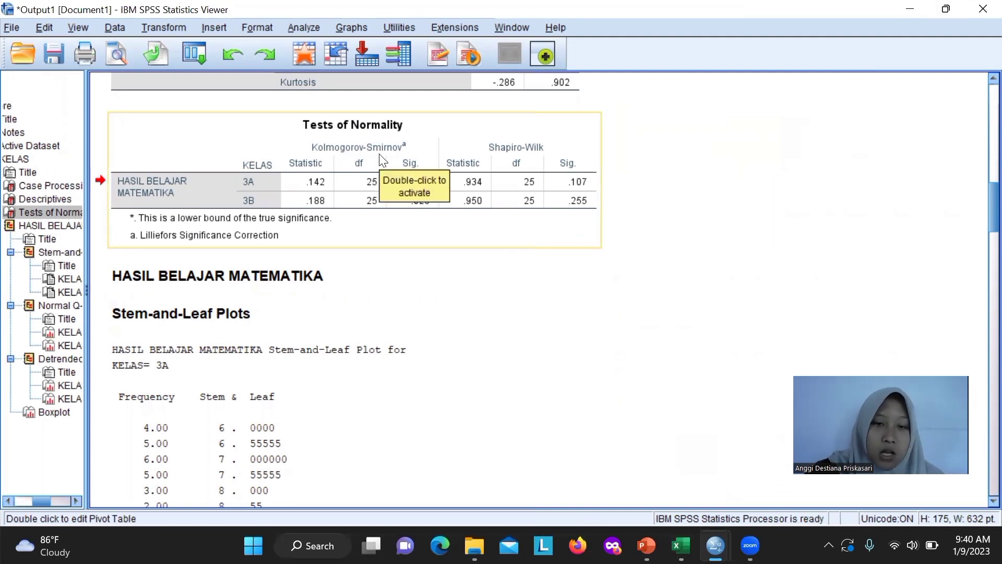
Examine the Shapiro-Wilk significance values for classes 3A and 3B in the Tests of Normality table
click(491, 275)
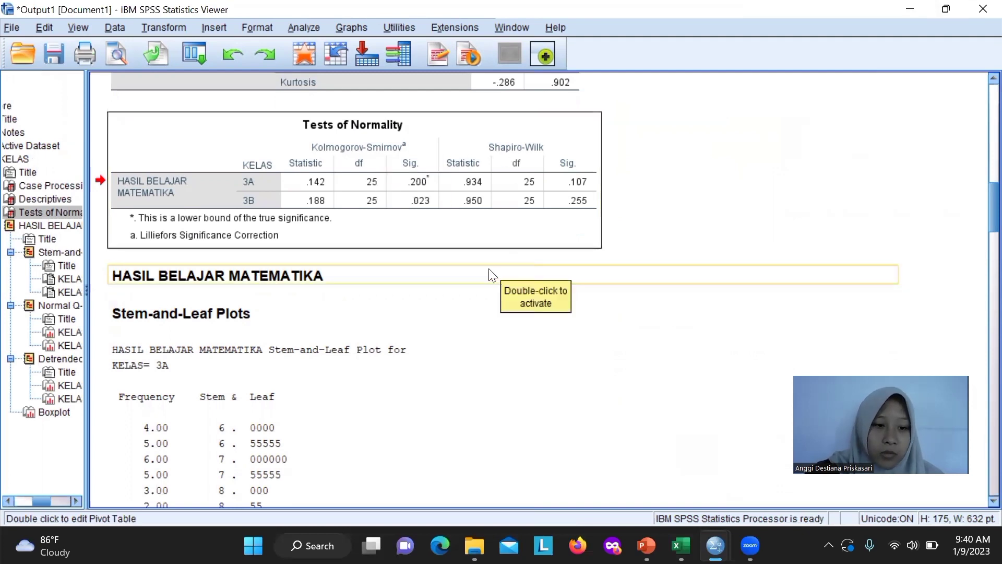
click(473, 187)
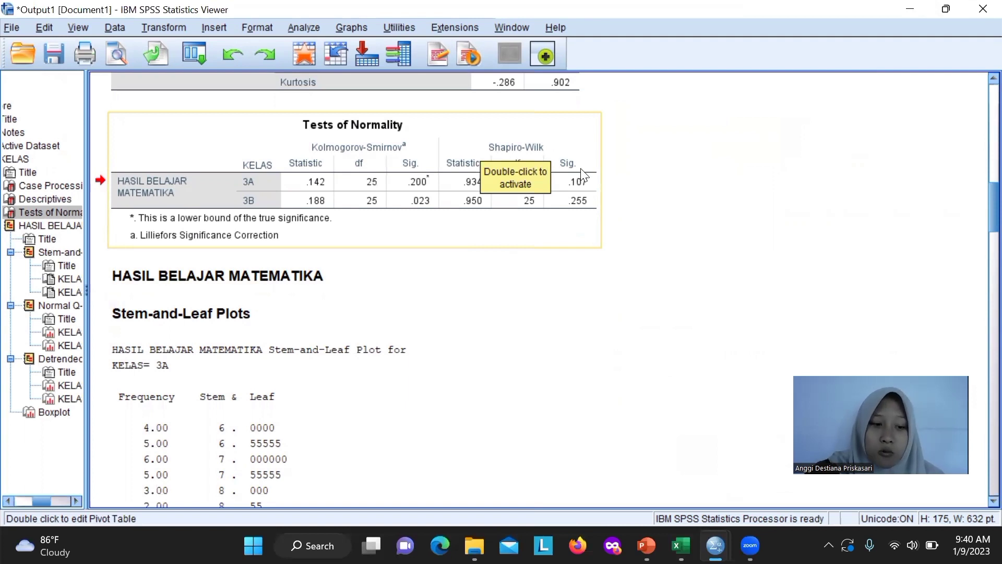
click(529, 263)
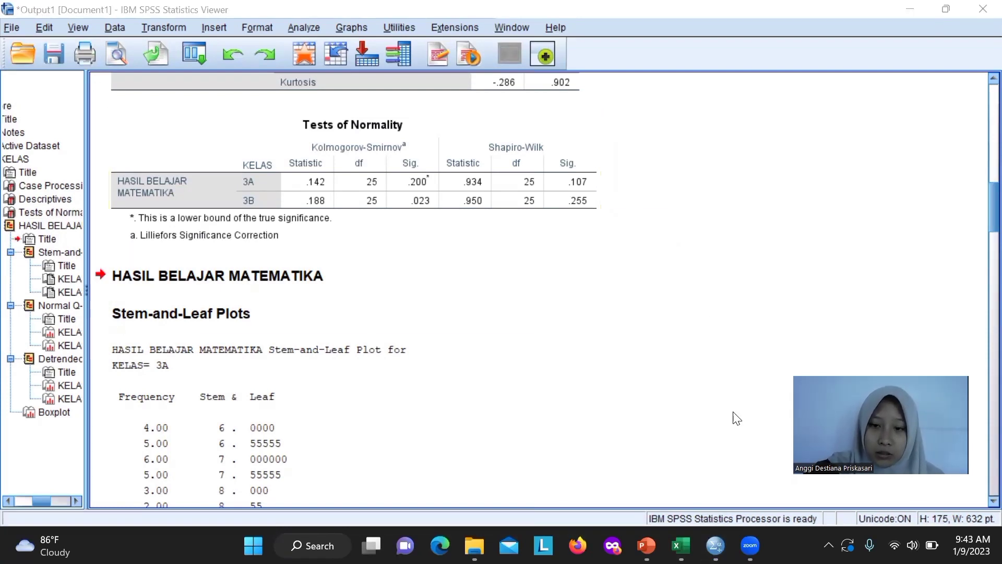
Set up an Independent-Samples T Test in the data window with HASIL BELAJAR MATEMATIKA as test variable and KELAS as grouping variable
mouse_move(716, 546)
click(679, 470)
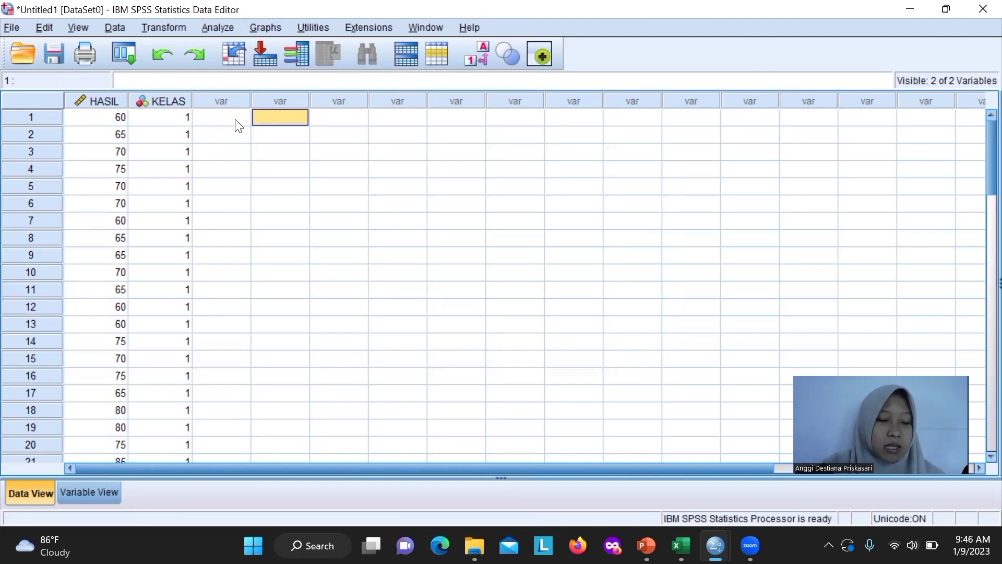
click(215, 28)
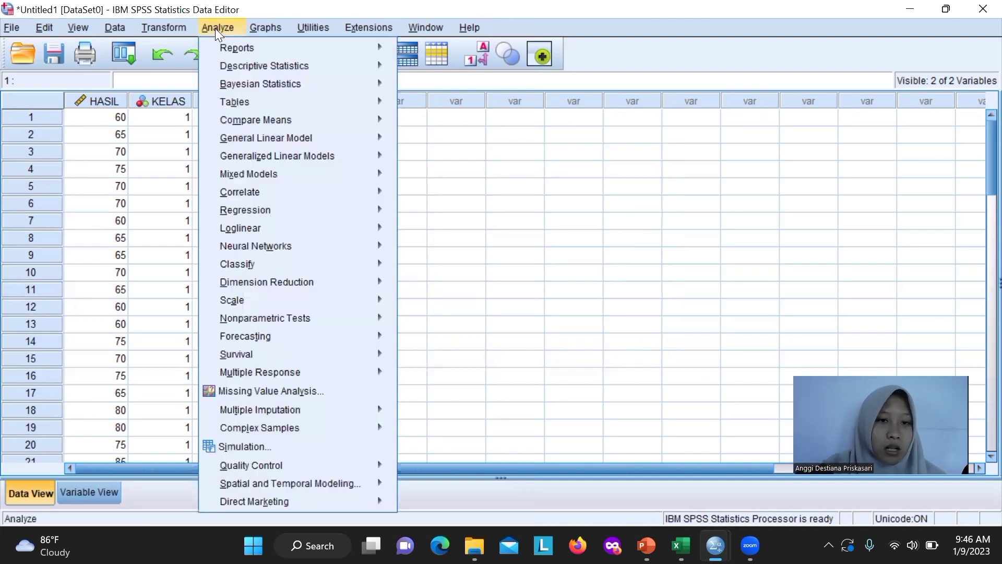
mouse_move(309, 123)
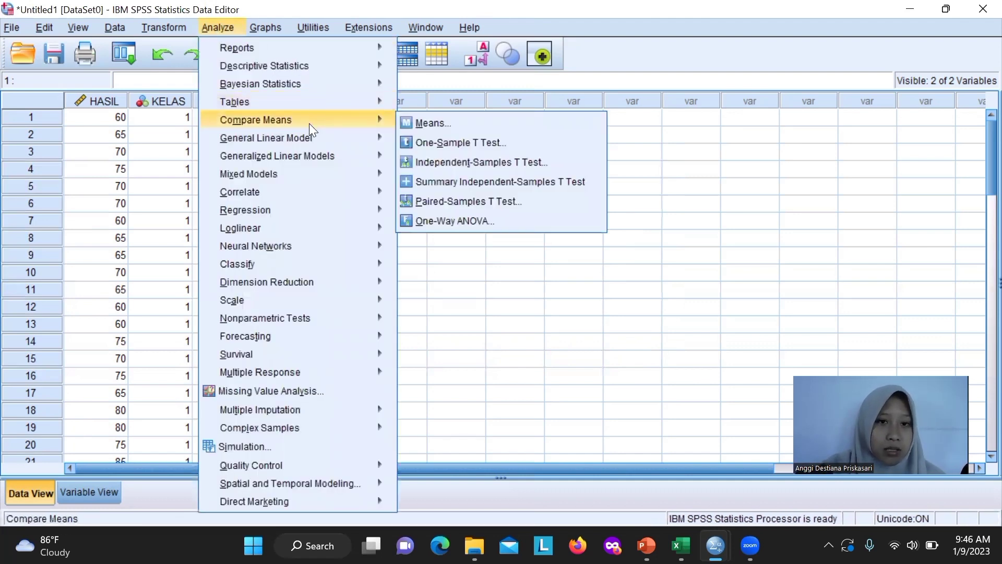
click(444, 162)
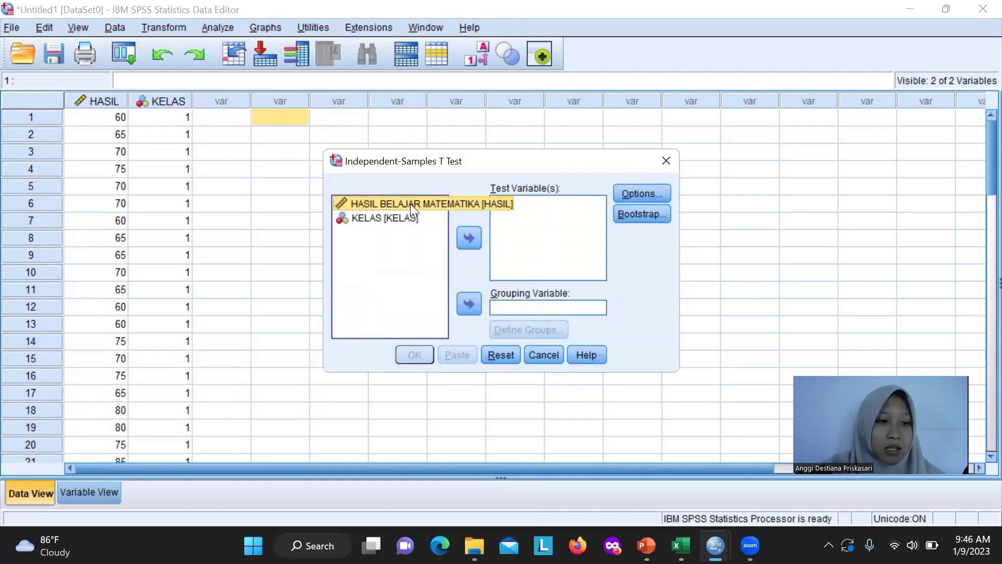
click(470, 238)
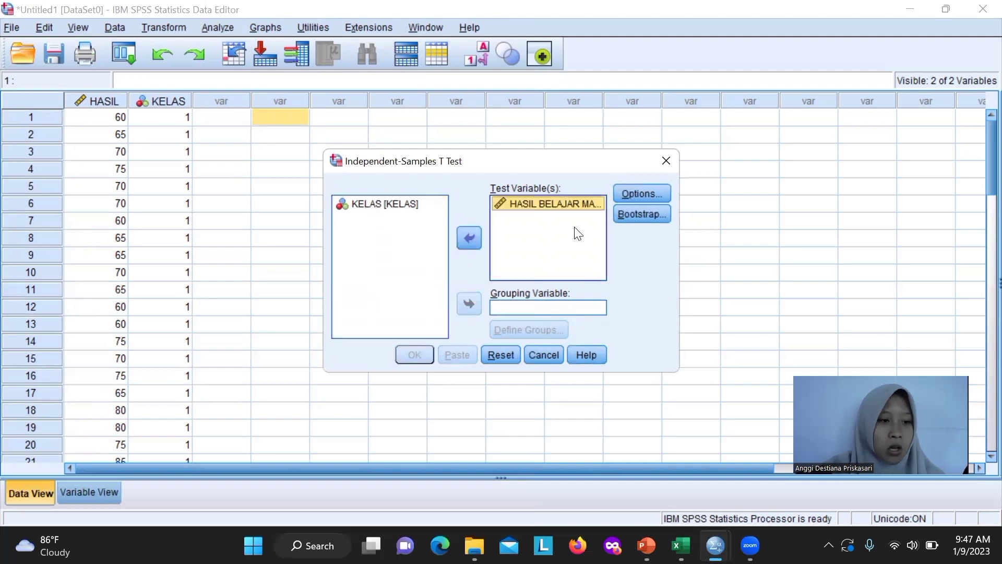
click(409, 211)
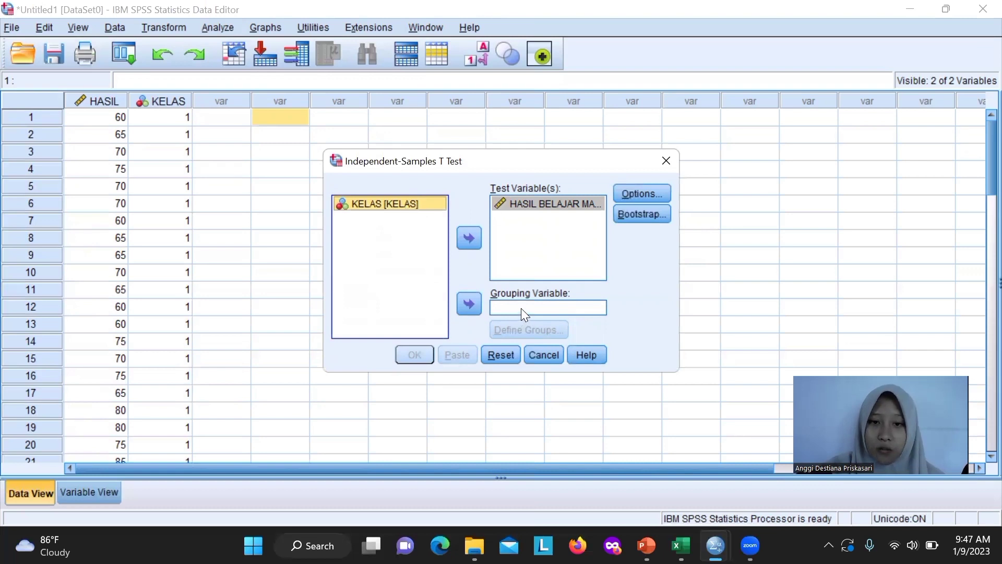
click(469, 305)
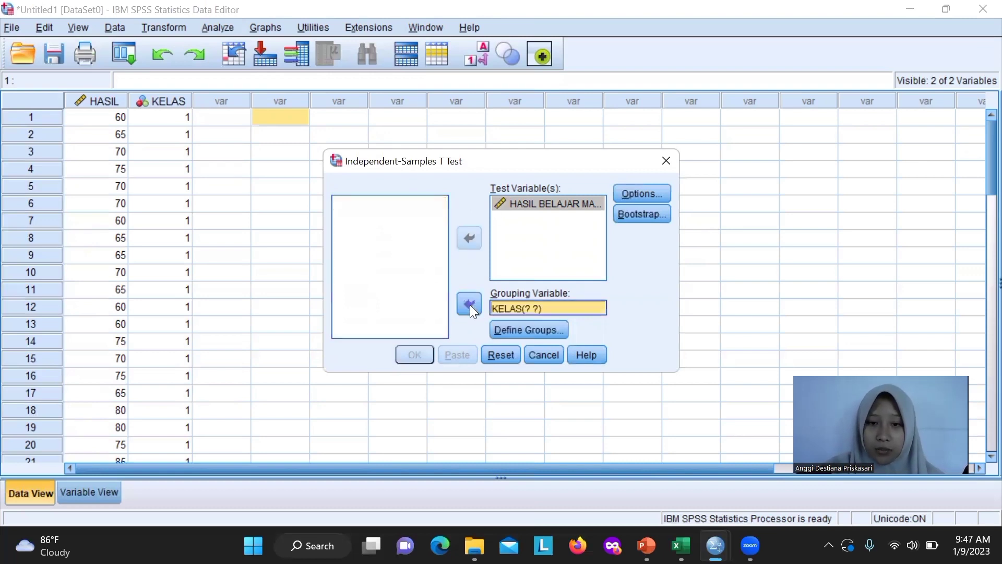
Define the KELAS groups as 1 and 2, run the t test and go to its tables in the output
click(531, 331)
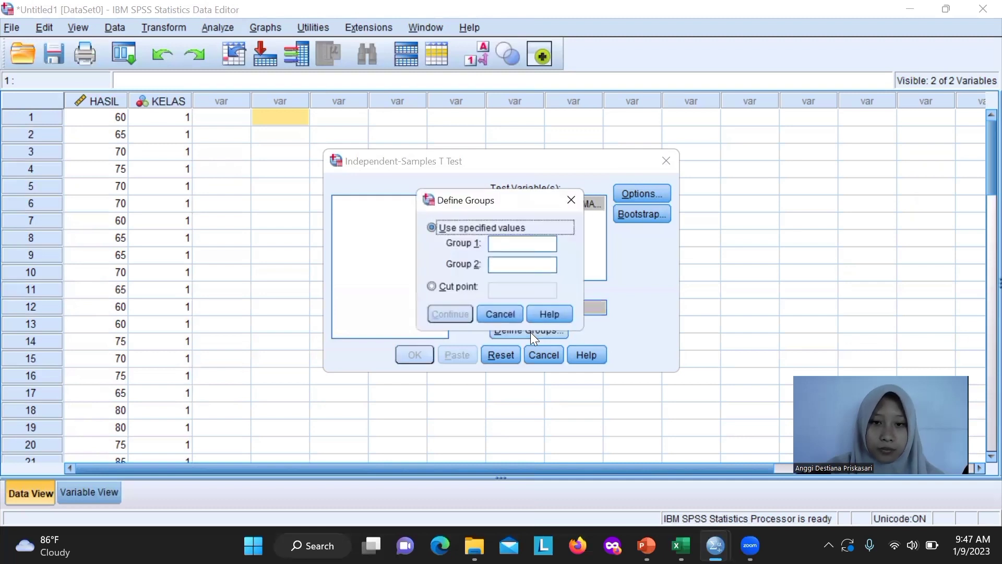
click(515, 246)
text(1)
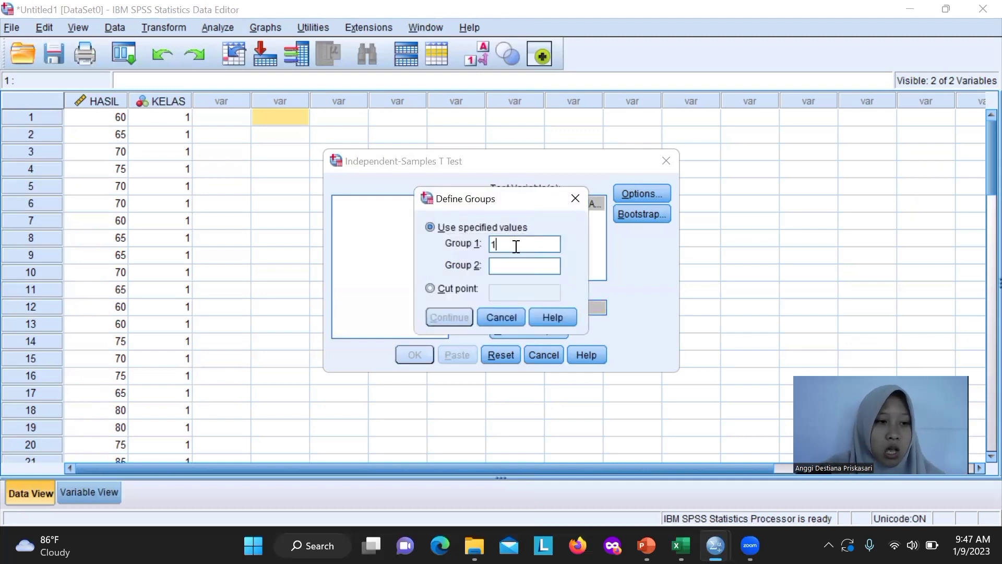
click(512, 261)
text(2)
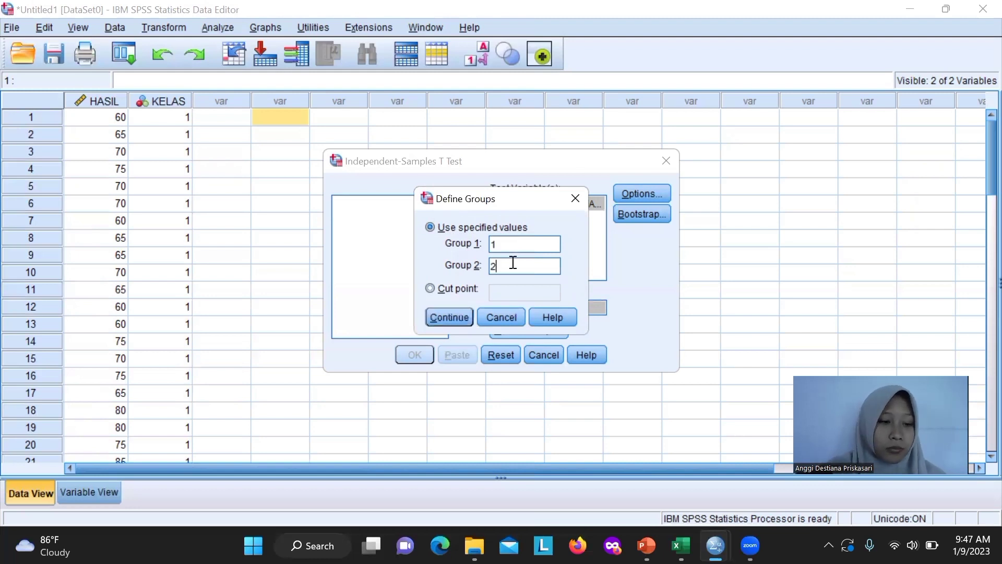
click(450, 317)
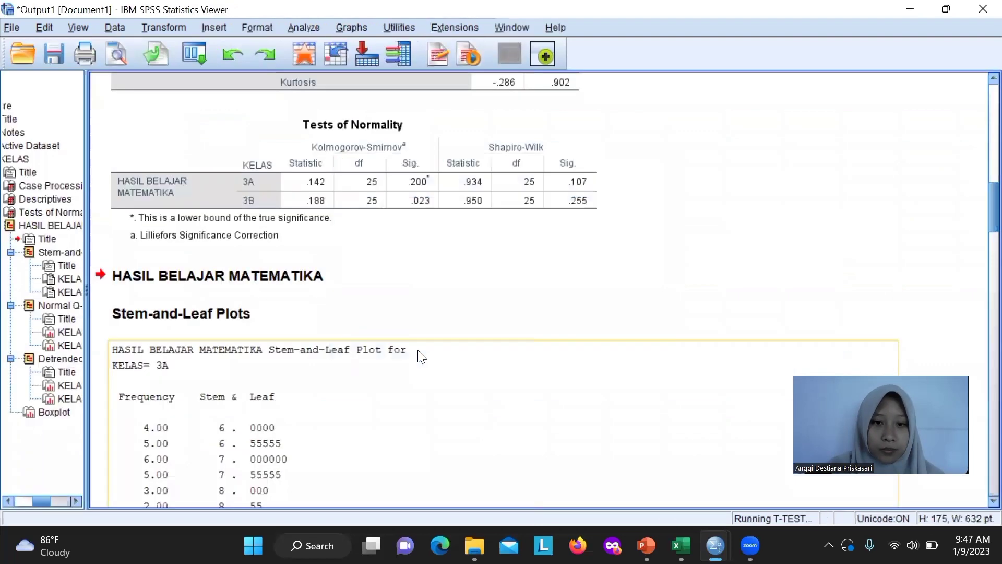
scroll(595, 273, down, 15)
scroll(835, 261, down, 3)
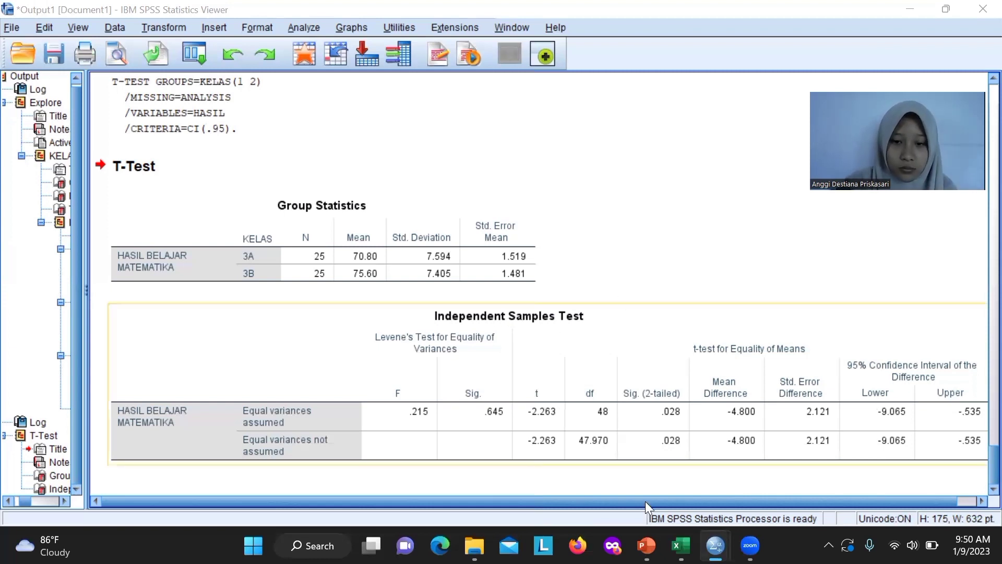
Review the homogeneity test decision rules on the PowerPoint slide and return to the Independent Samples Test output in SPSS
mouse_move(646, 545)
click(647, 472)
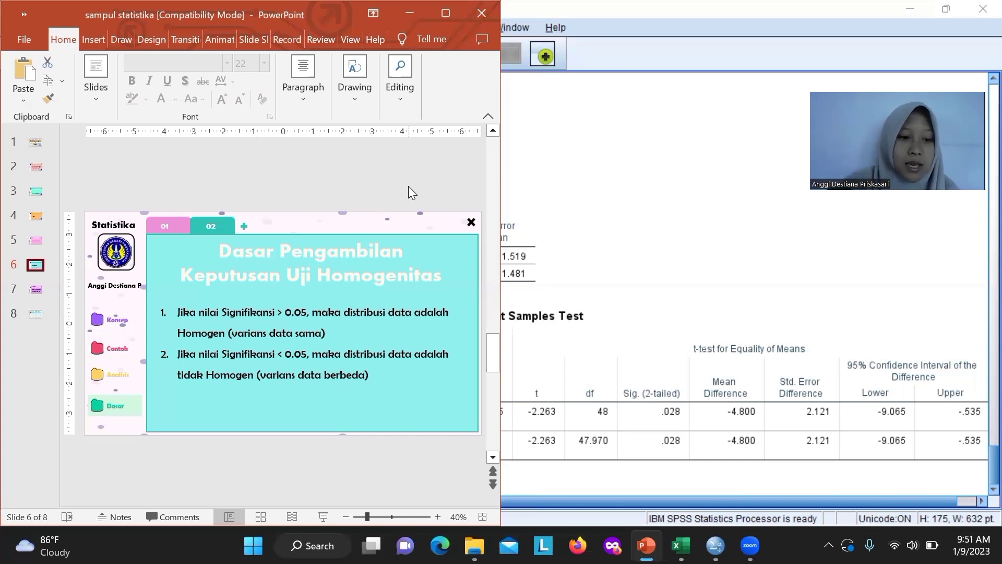
click(595, 195)
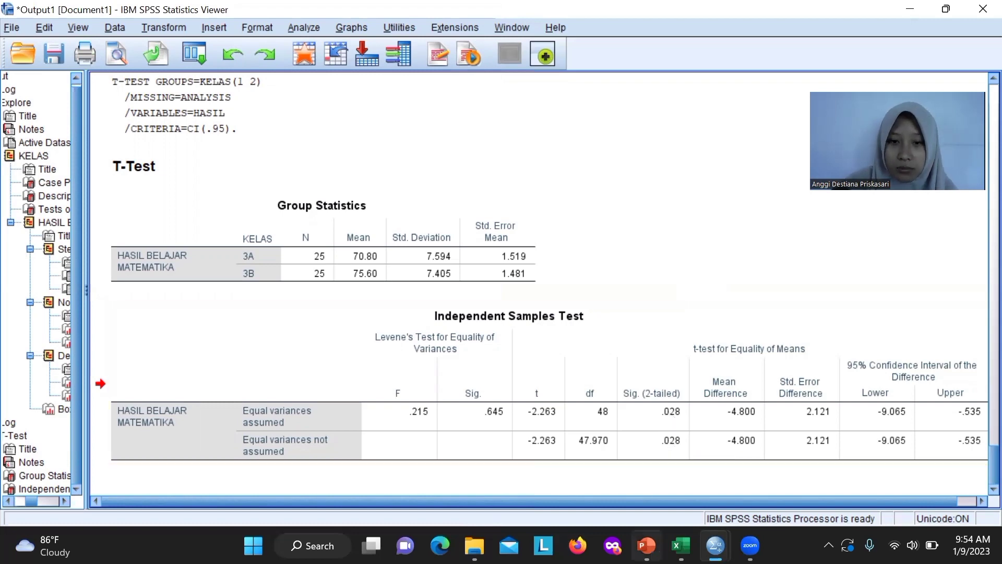
Review the Independent T Test decision rules in PowerPoint, return to the SPSS output and select the Independent Samples Test table
click(647, 545)
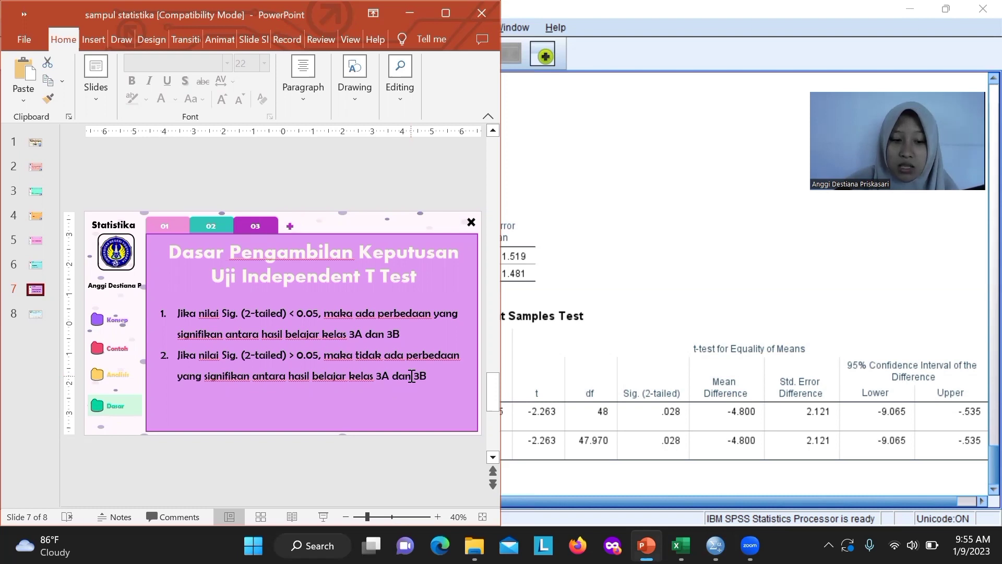
click(618, 250)
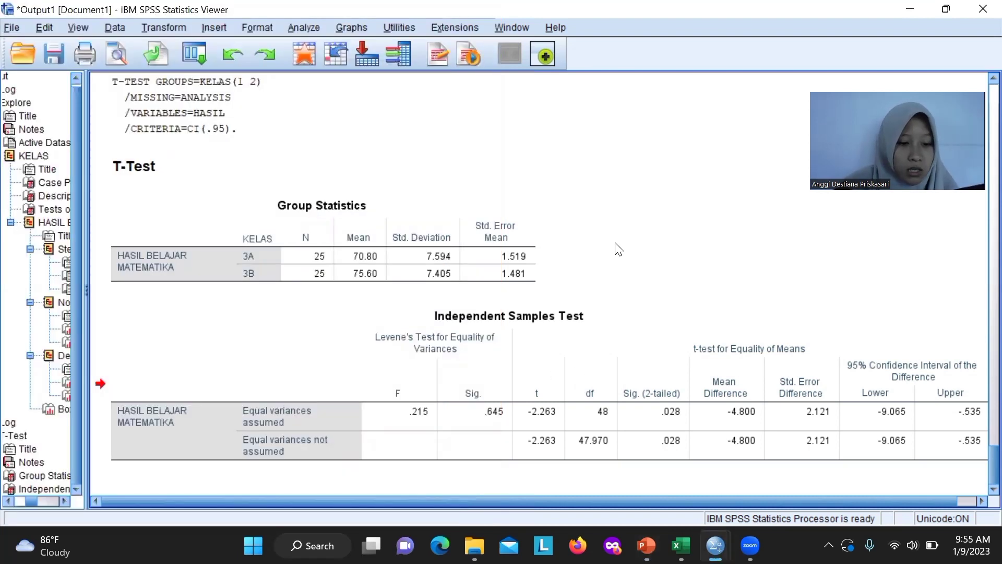
click(496, 327)
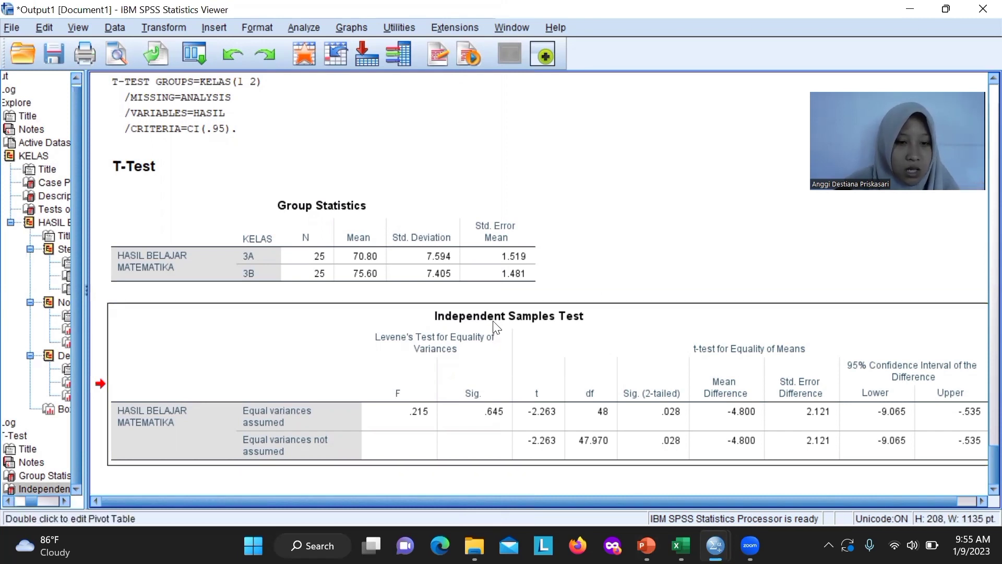